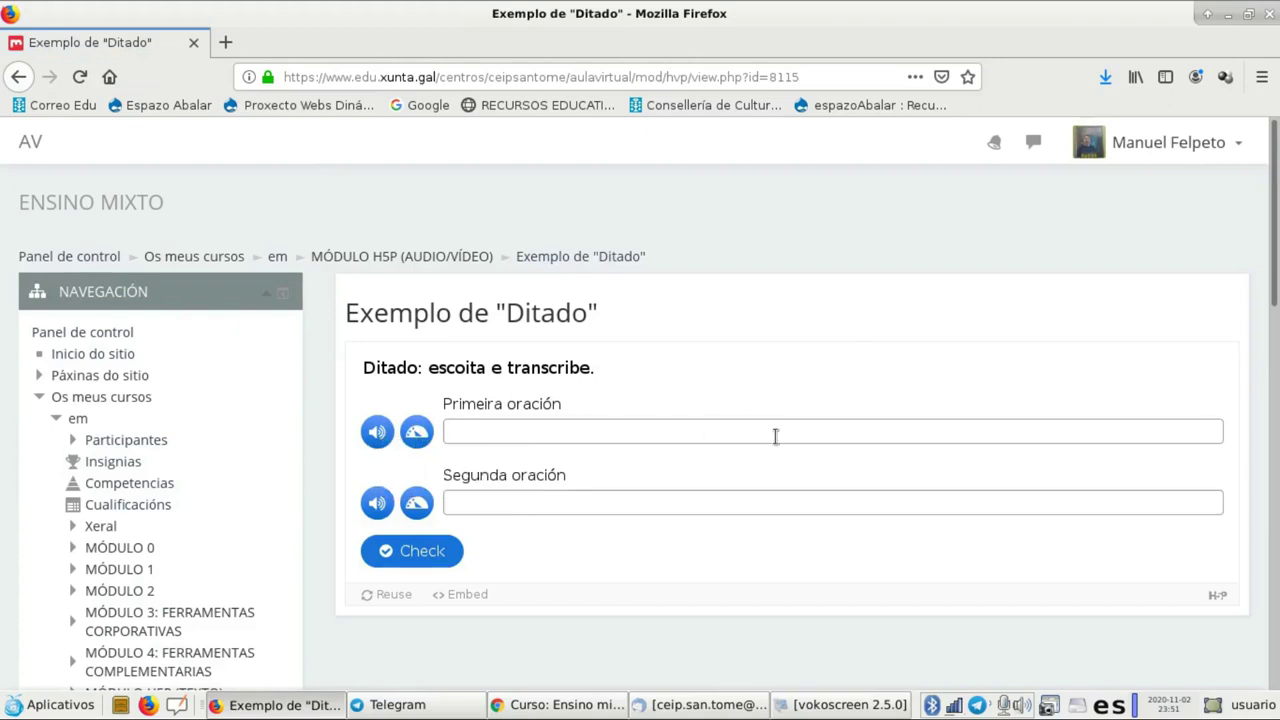
- Play the first dictation sentence at normal and slow speed, then check the transcription "Este é un exemplo de como facer un ditado"
{"action": "left_click", "coordinate": [377, 434]}
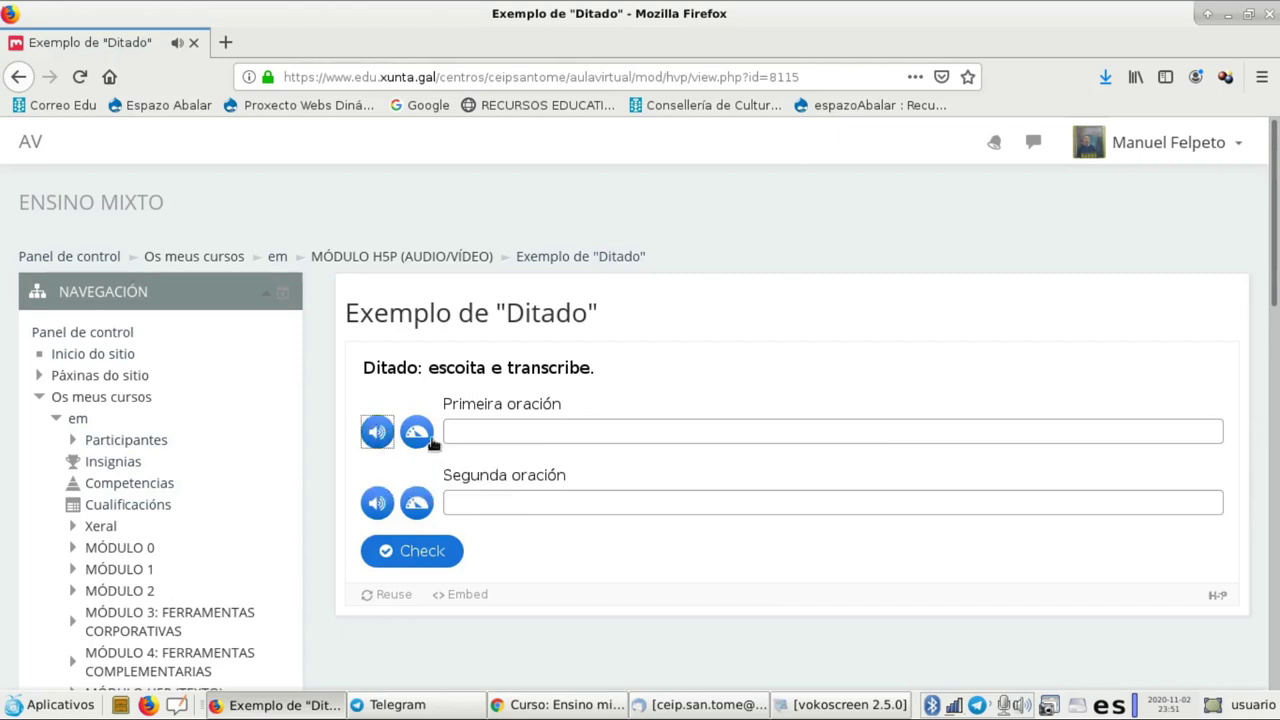
{"action": "left_click", "coordinate": [419, 438]}
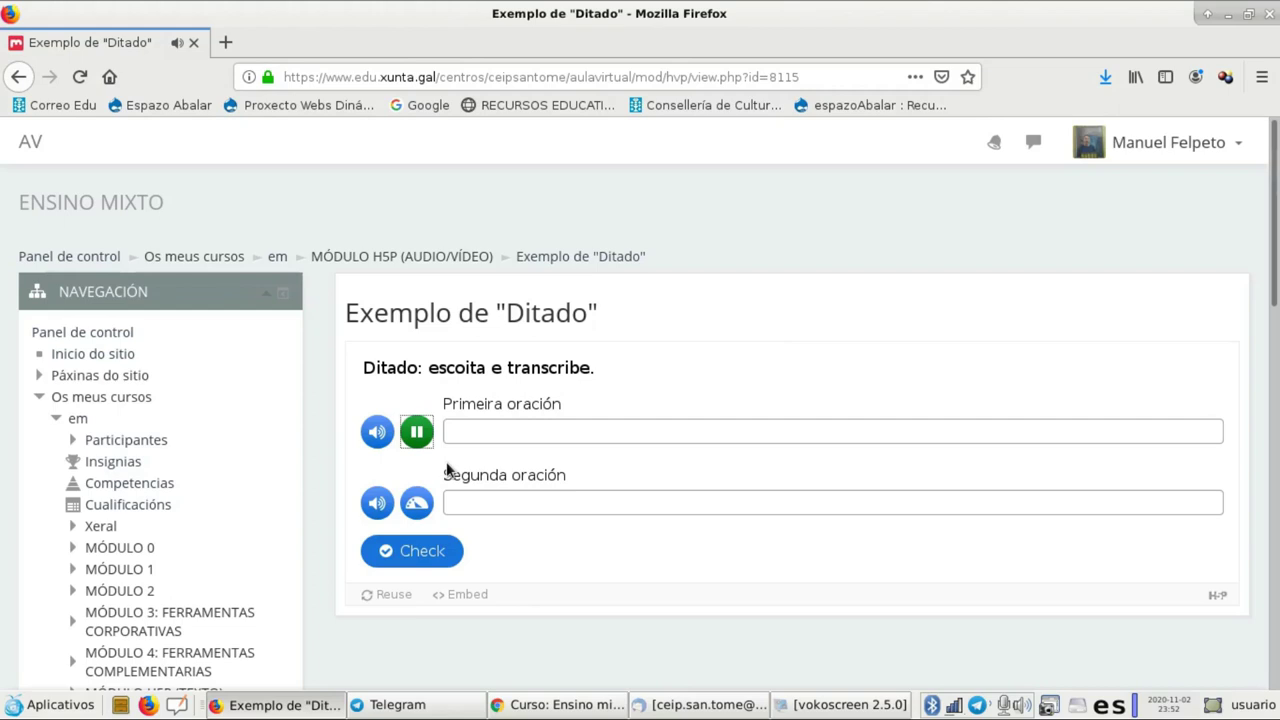
{"action": "left_click", "coordinate": [574, 425]}
{"action": "type", "text": "ESt"}
{"action": "key", "text": "BackSpace"}
{"action": "key", "text": "BackSpace"}
{"action": "type", "text": "ste"}
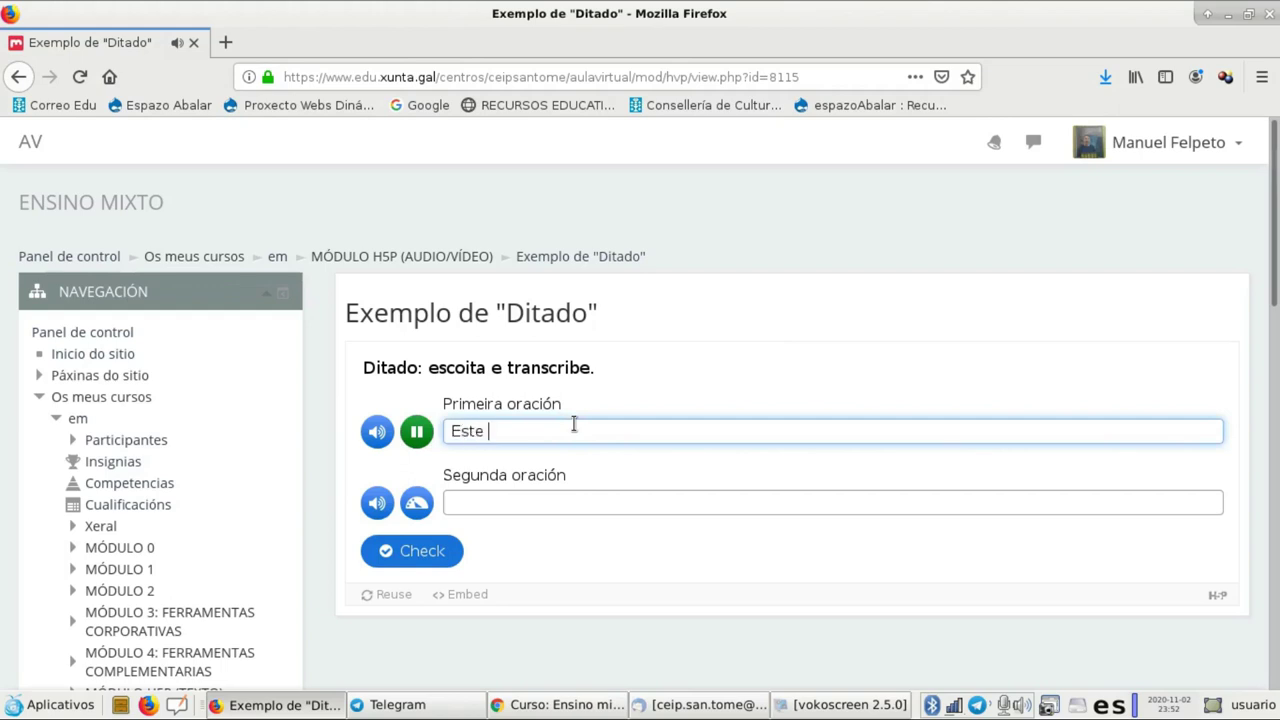
{"action": "type", "text": " é un exemplo"}
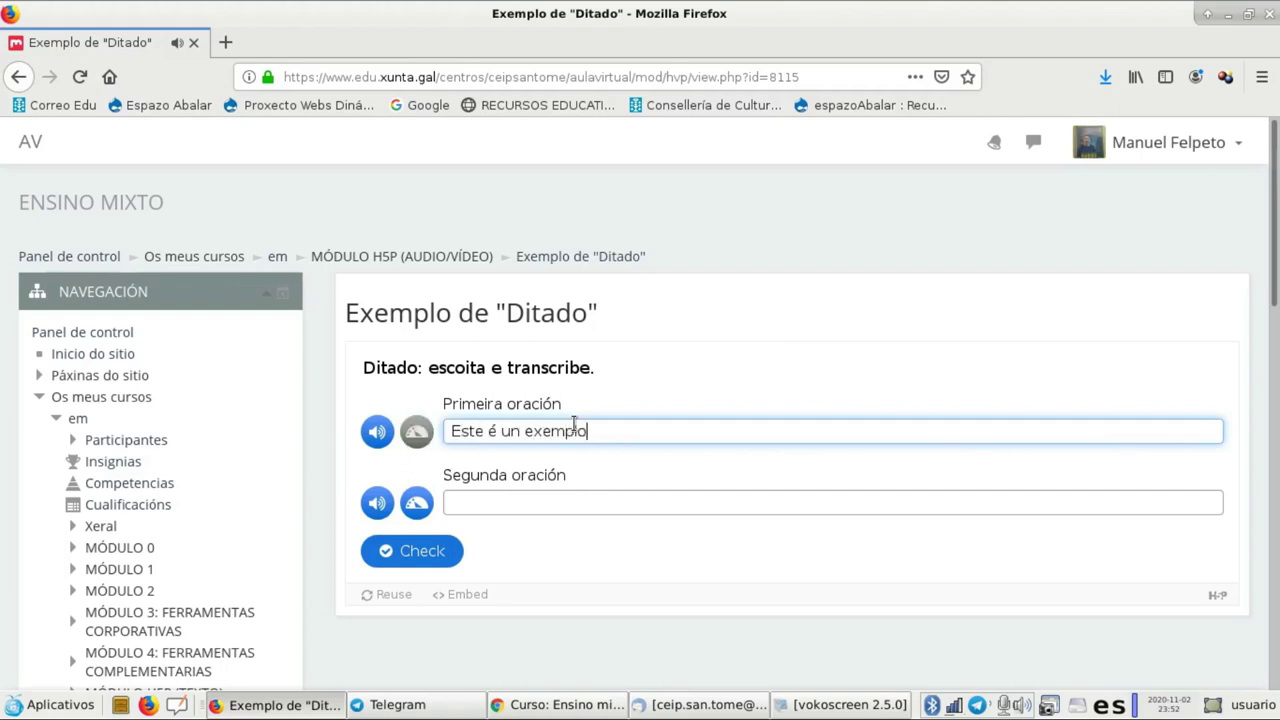
{"action": "type", "text": " de como facer un dita"}
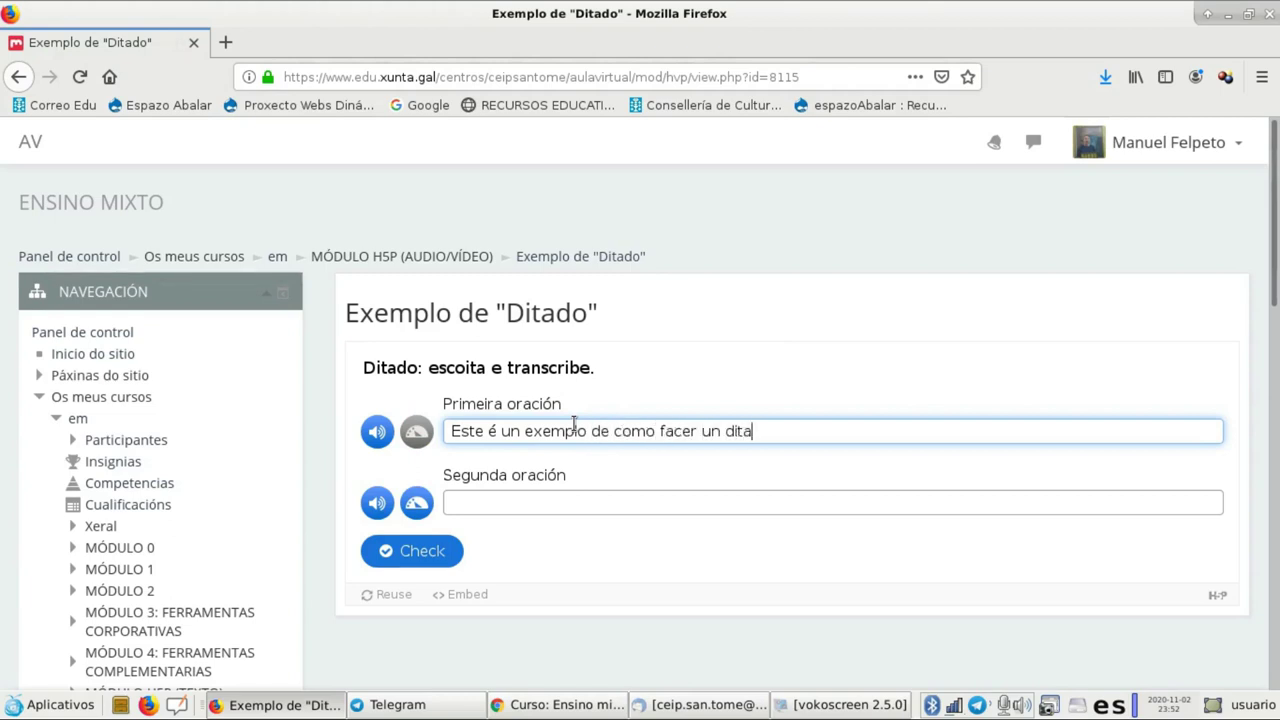
{"action": "type", "text": "do"}
{"action": "left_click", "coordinate": [405, 554]}
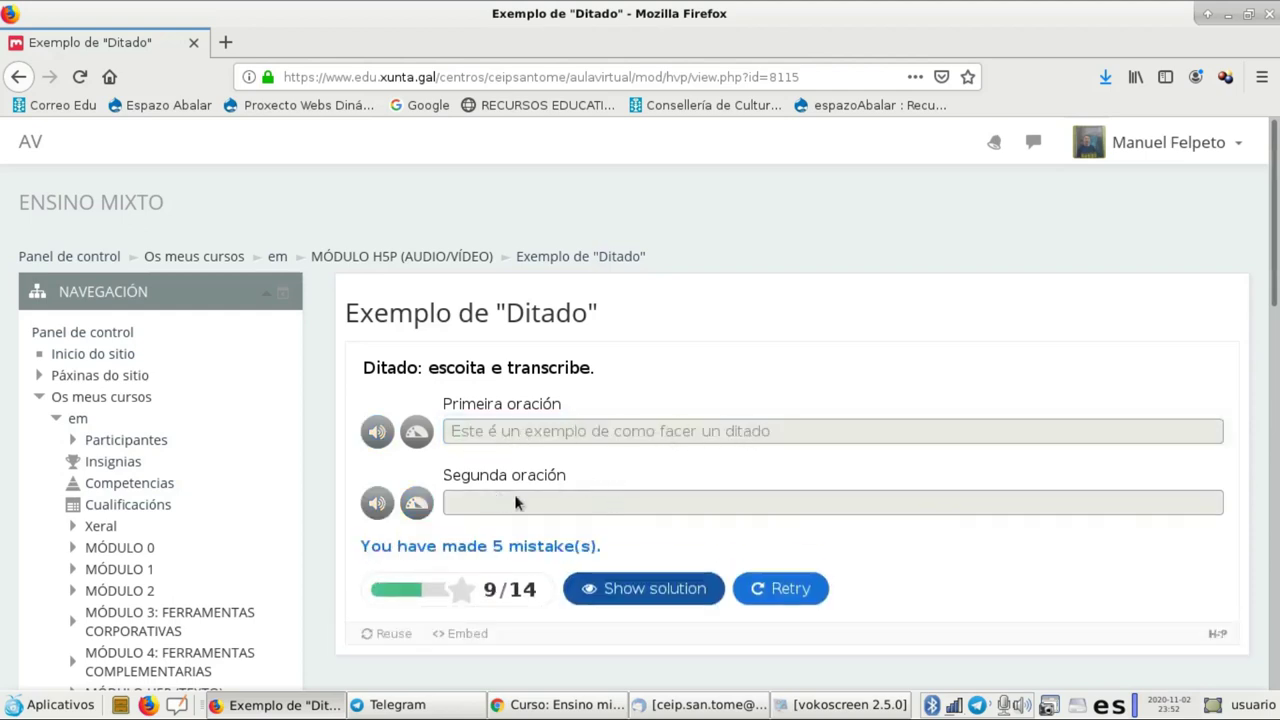
- Switch to the course page in Chrome and add an Interactive Content activity to MÓDULO H5P (AUDIO/VÍDEO)
{"action": "left_click", "coordinate": [604, 704]}
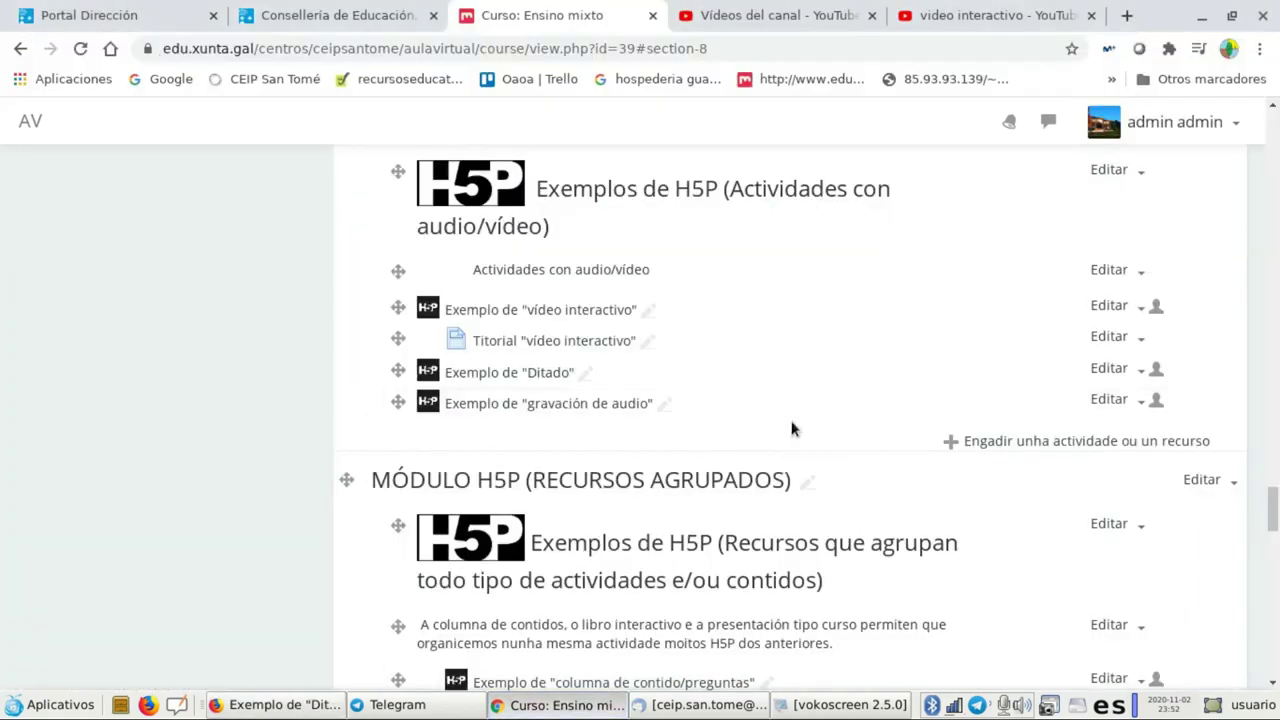
{"action": "left_click", "coordinate": [975, 441]}
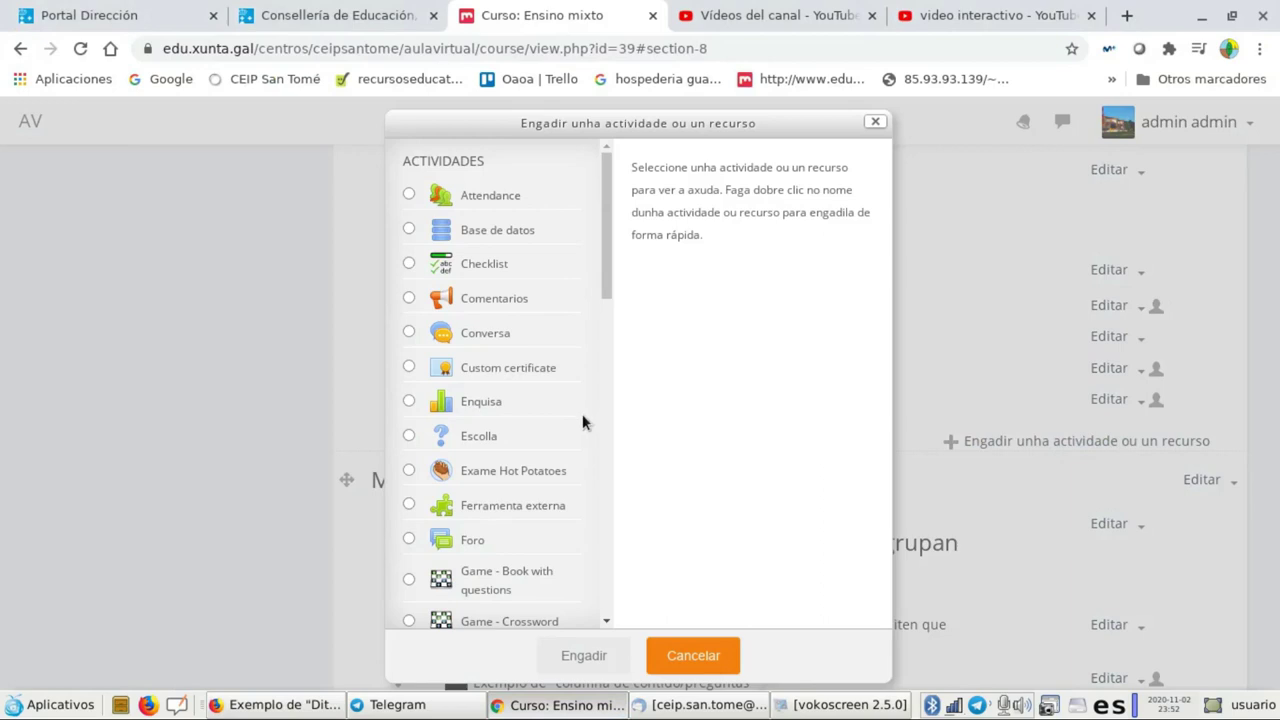
{"action": "scroll", "coordinate": [583, 420], "scroll_direction": "down", "scroll_amount": 6}
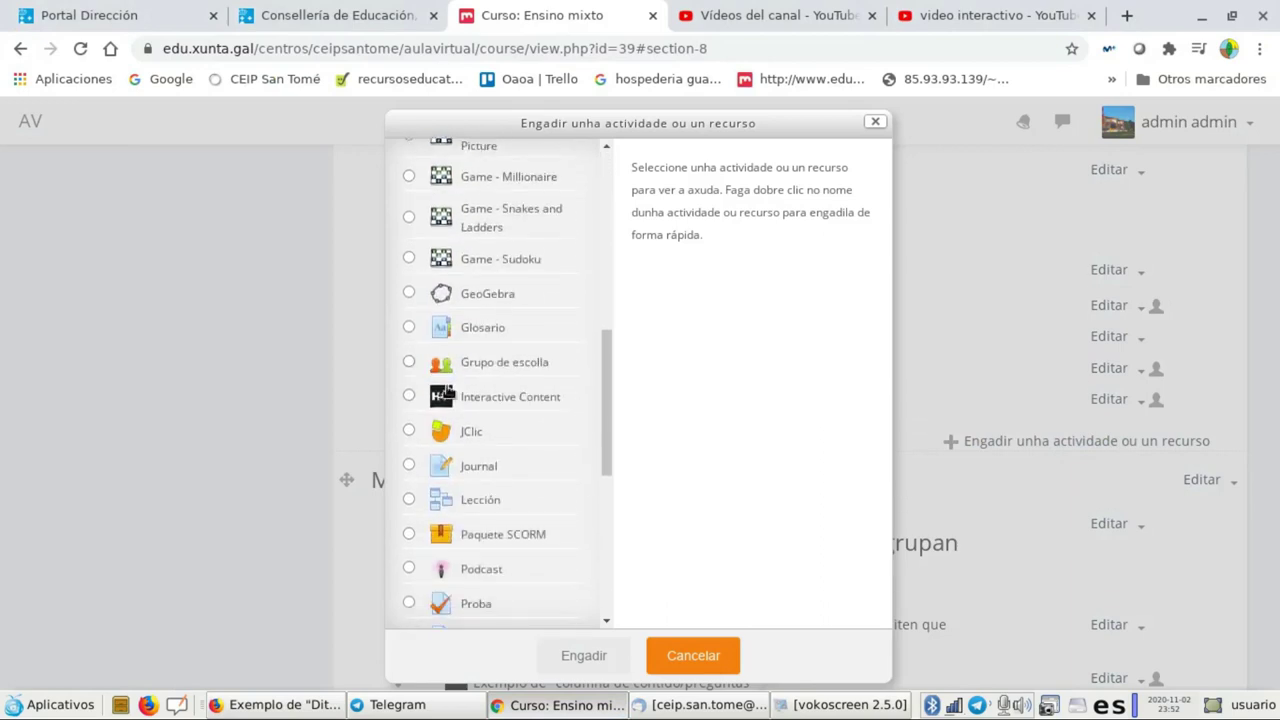
{"action": "left_click", "coordinate": [448, 396]}
{"action": "left_click", "coordinate": [567, 657]}
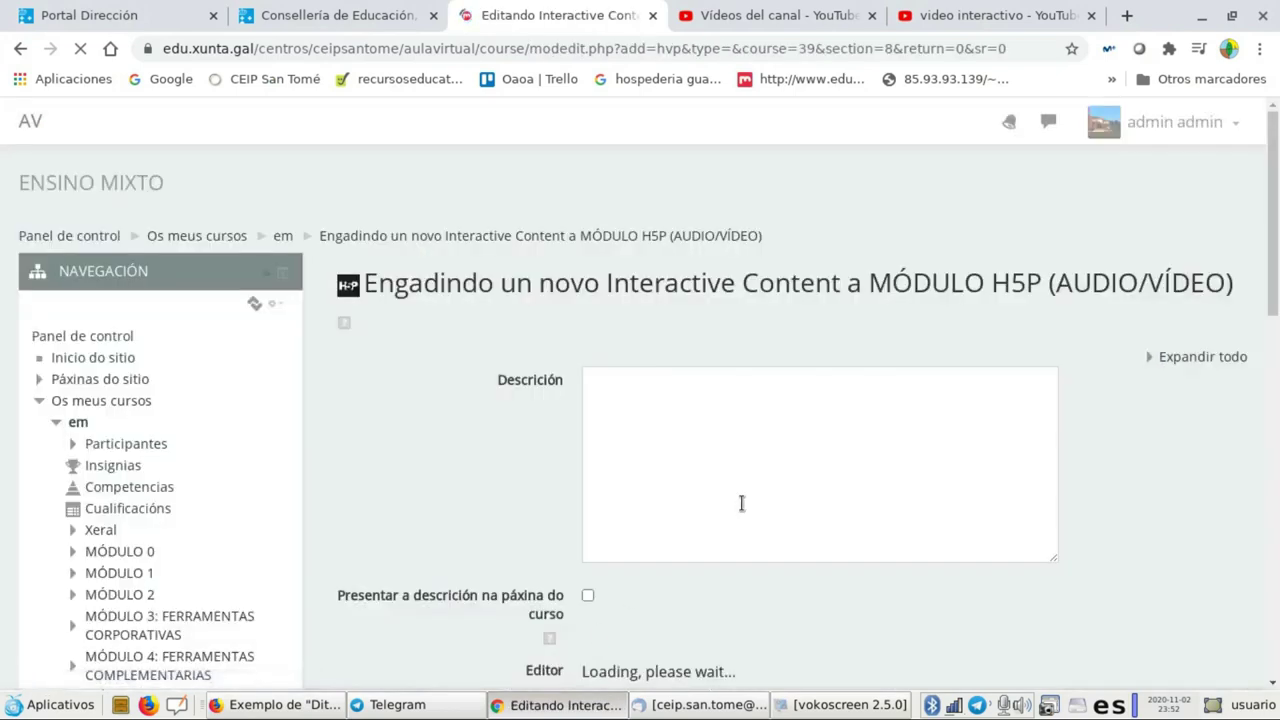
- Search the H5P content types for "di" and use Dictation for the new activity
{"action": "scroll", "coordinate": [760, 506], "scroll_direction": "down", "scroll_amount": 3}
{"action": "left_click", "coordinate": [736, 578]}
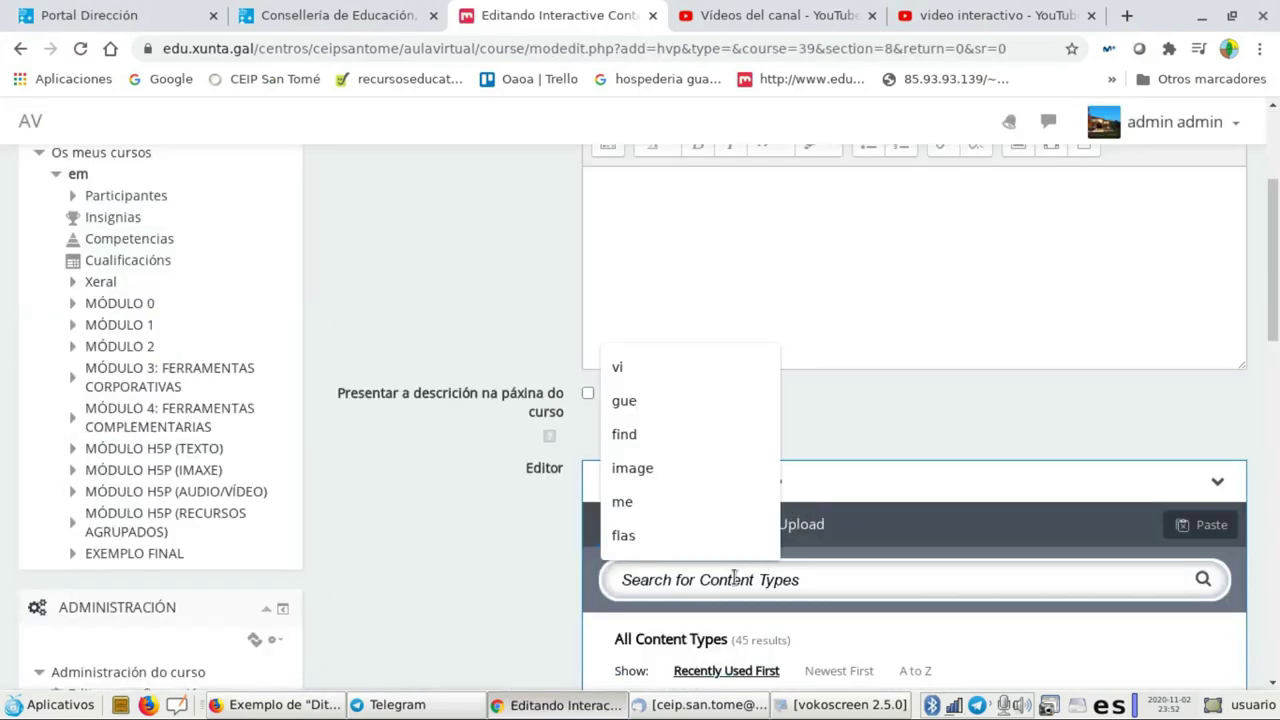
{"action": "type", "text": "di"}
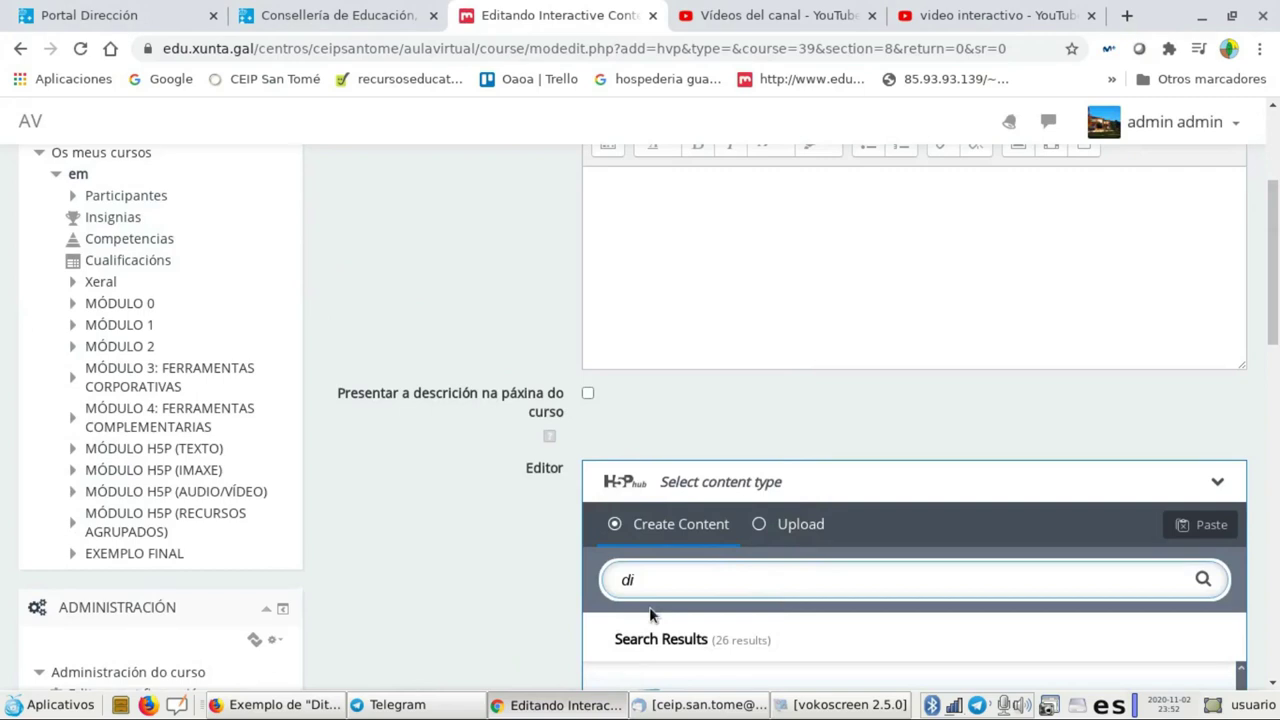
{"action": "scroll", "coordinate": [700, 600], "scroll_direction": "down", "scroll_amount": 3}
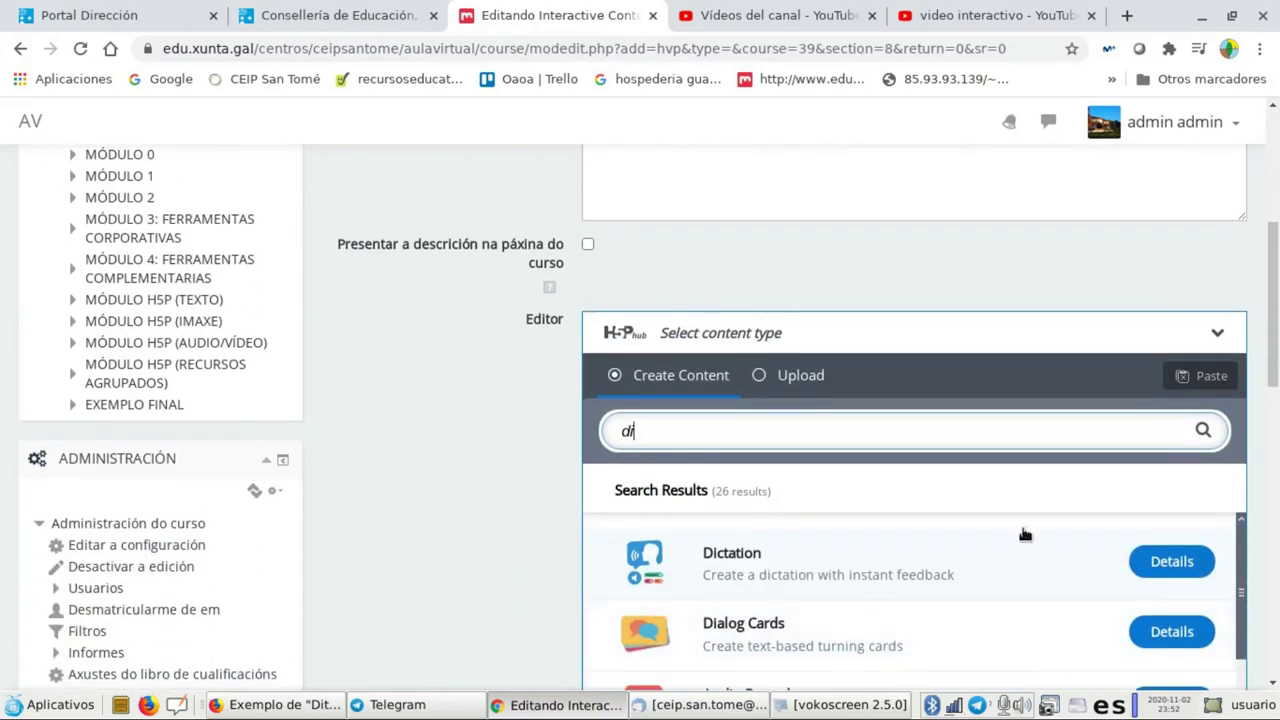
{"action": "left_click", "coordinate": [1197, 563]}
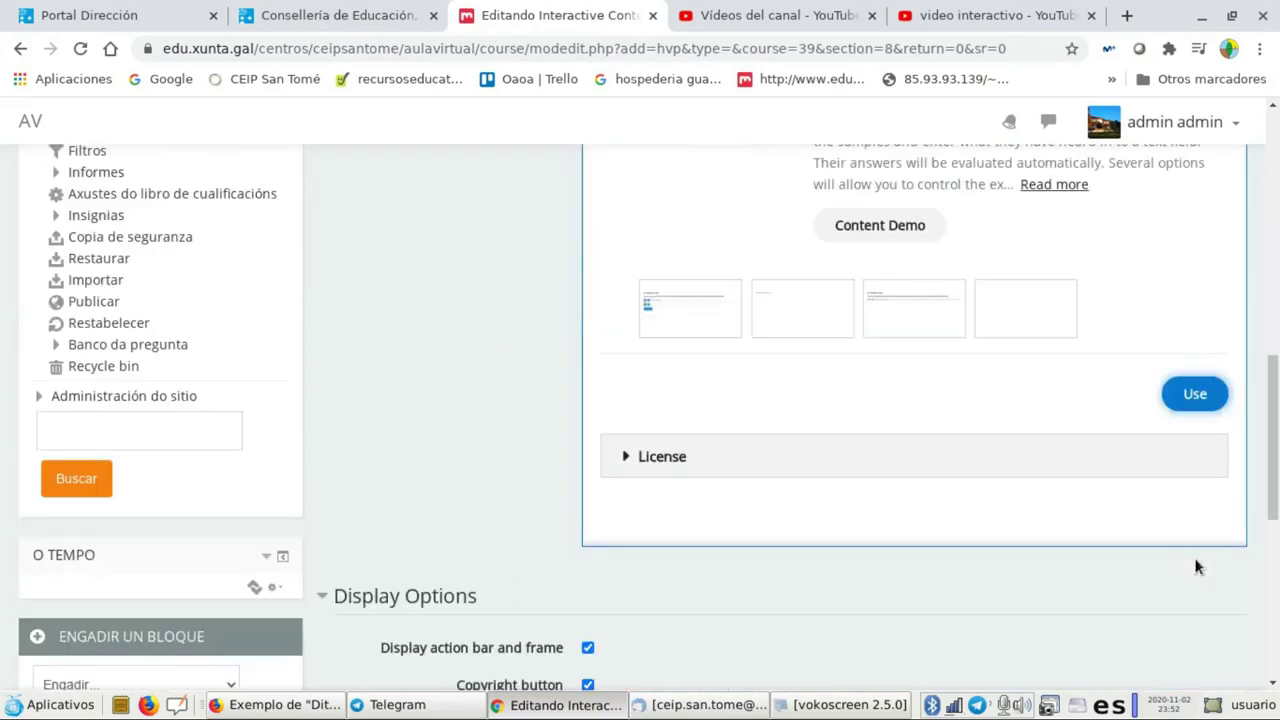
{"action": "left_click", "coordinate": [1203, 397]}
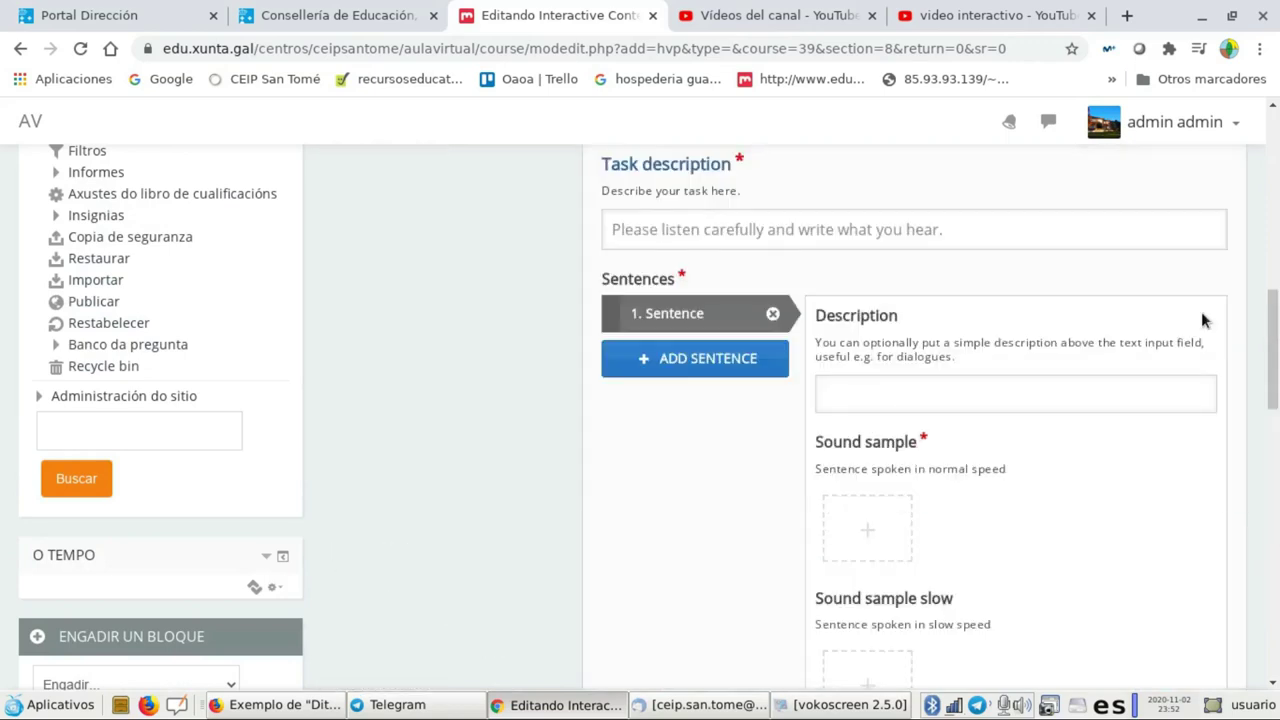
- Expand the Dictation editor to fullscreen and set the activity title to "Ditado"
{"action": "scroll", "coordinate": [1201, 311], "scroll_direction": "up", "scroll_amount": 2}
{"action": "scroll", "coordinate": [1196, 294], "scroll_direction": "up", "scroll_amount": 2}
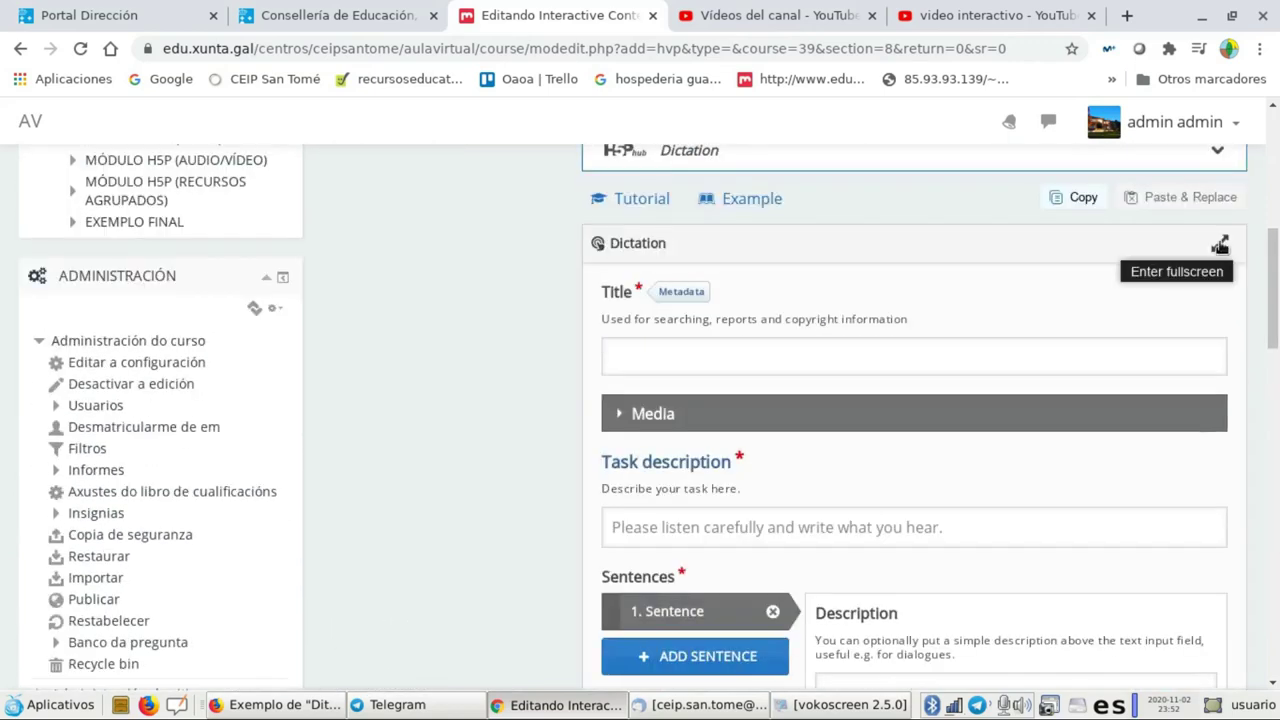
{"action": "left_click", "coordinate": [1221, 245]}
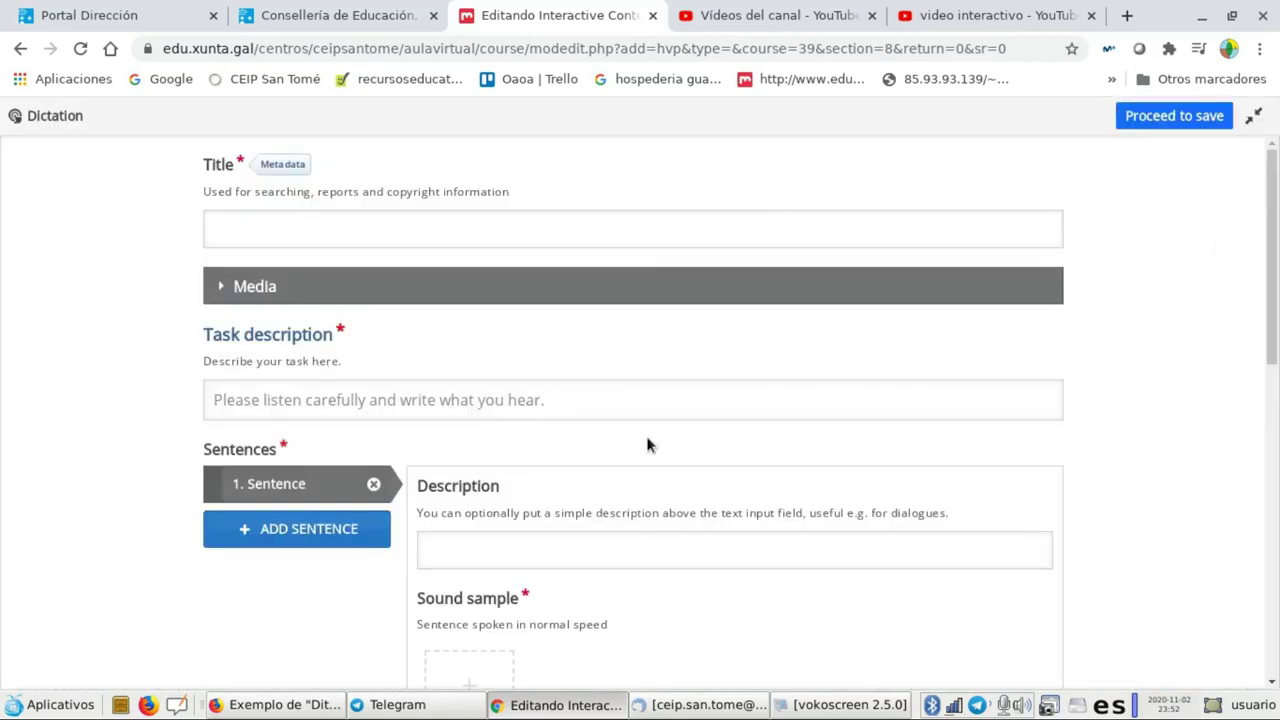
{"action": "left_click", "coordinate": [270, 217]}
{"action": "type", "text": "Ditado"}
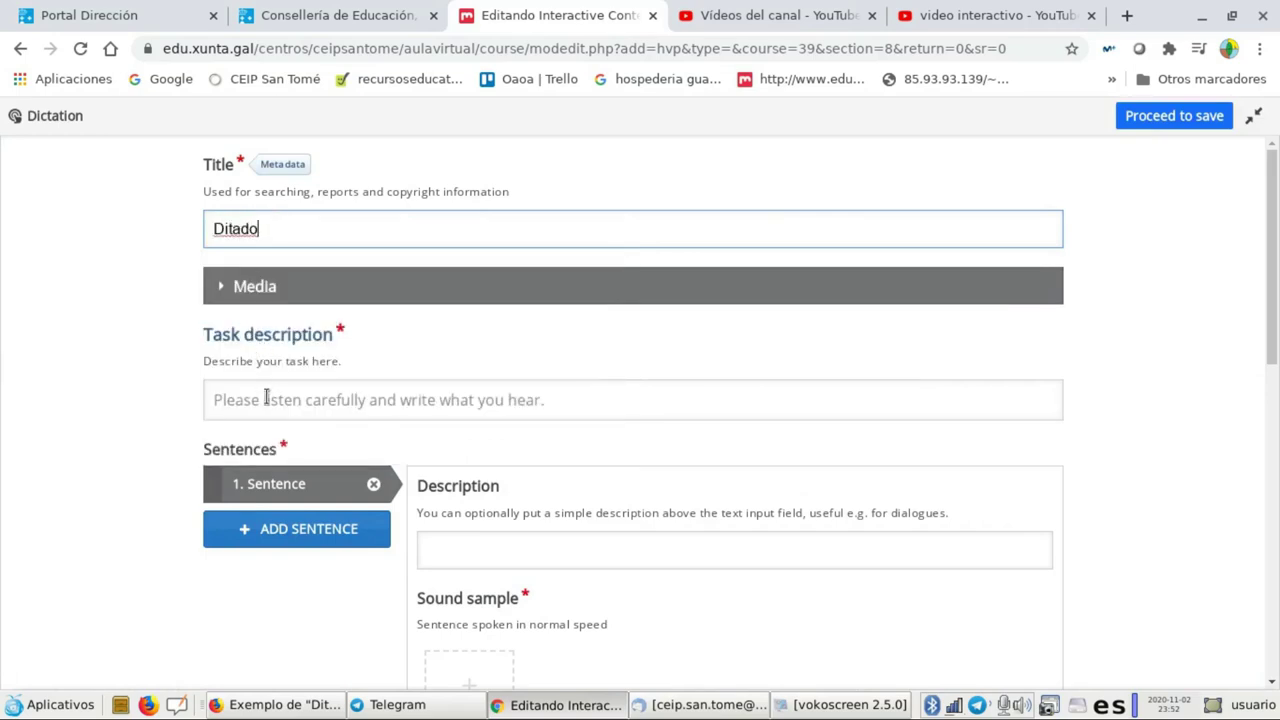
- Enter "Escoita atentamente e escribe" as the dictation's task description
{"action": "left_click", "coordinate": [266, 398]}
{"action": "type", "text": "Es"}
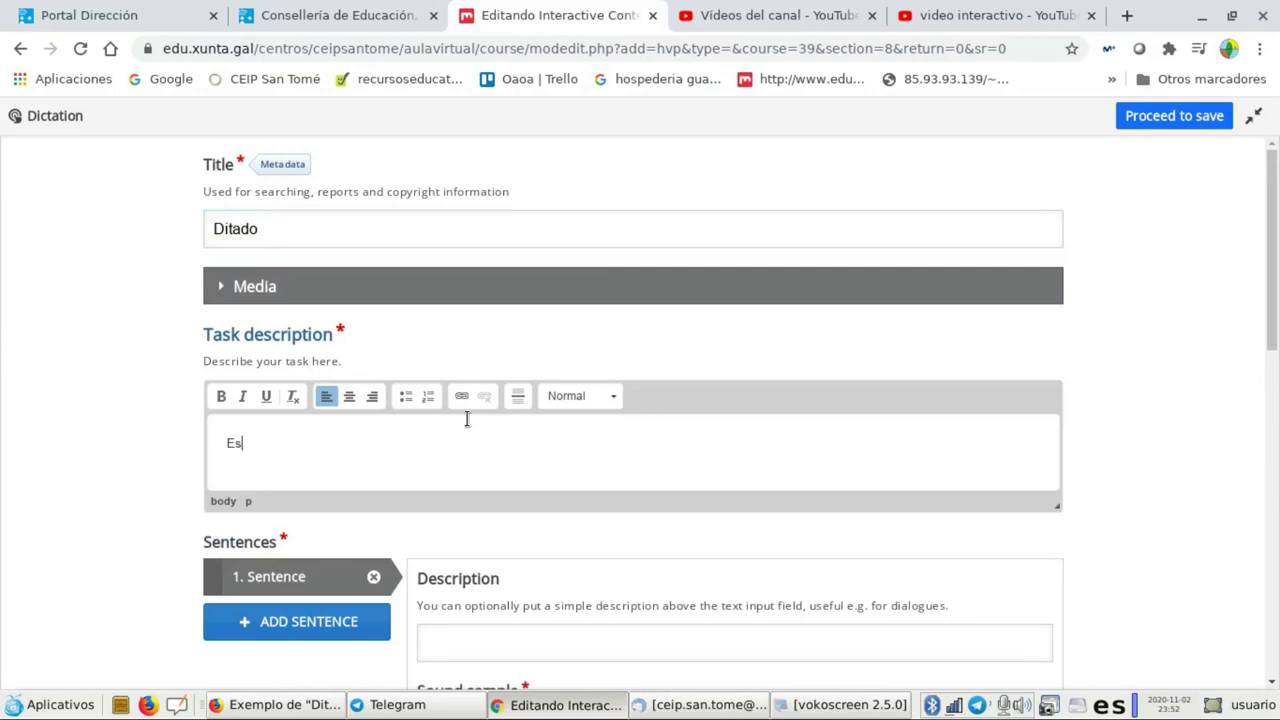
{"action": "type", "text": "coita atentamente e escribe"}
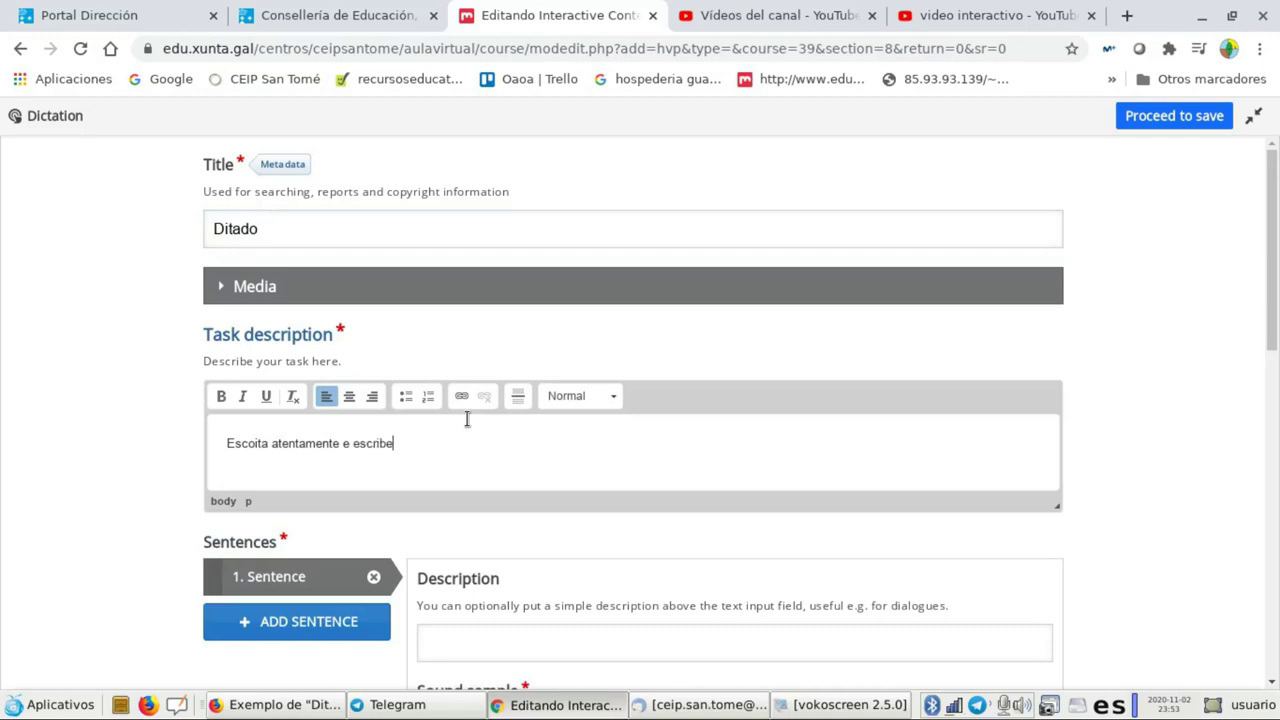
- Look through the audio source options for the first sentence's normal-speed sound sample and choose the Audio Recorder
{"action": "scroll", "coordinate": [1077, 417], "scroll_direction": "down", "scroll_amount": 1}
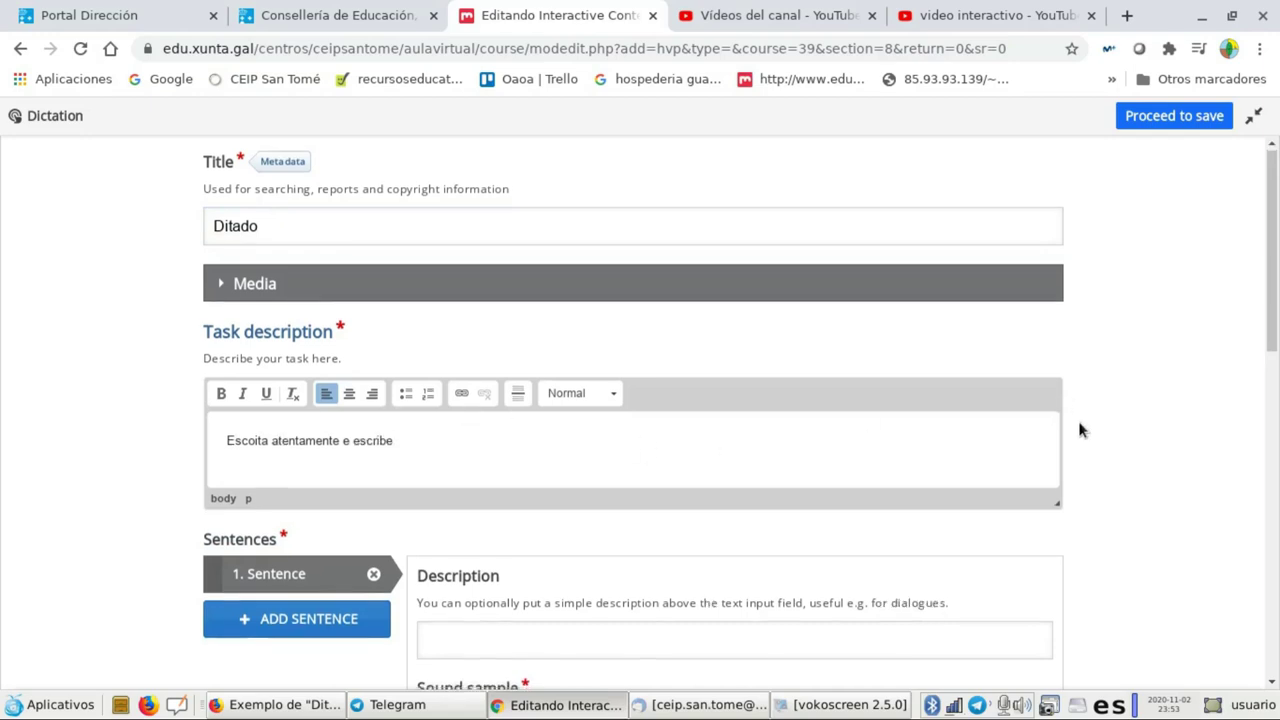
{"action": "scroll", "coordinate": [1077, 417], "scroll_direction": "down", "scroll_amount": 3}
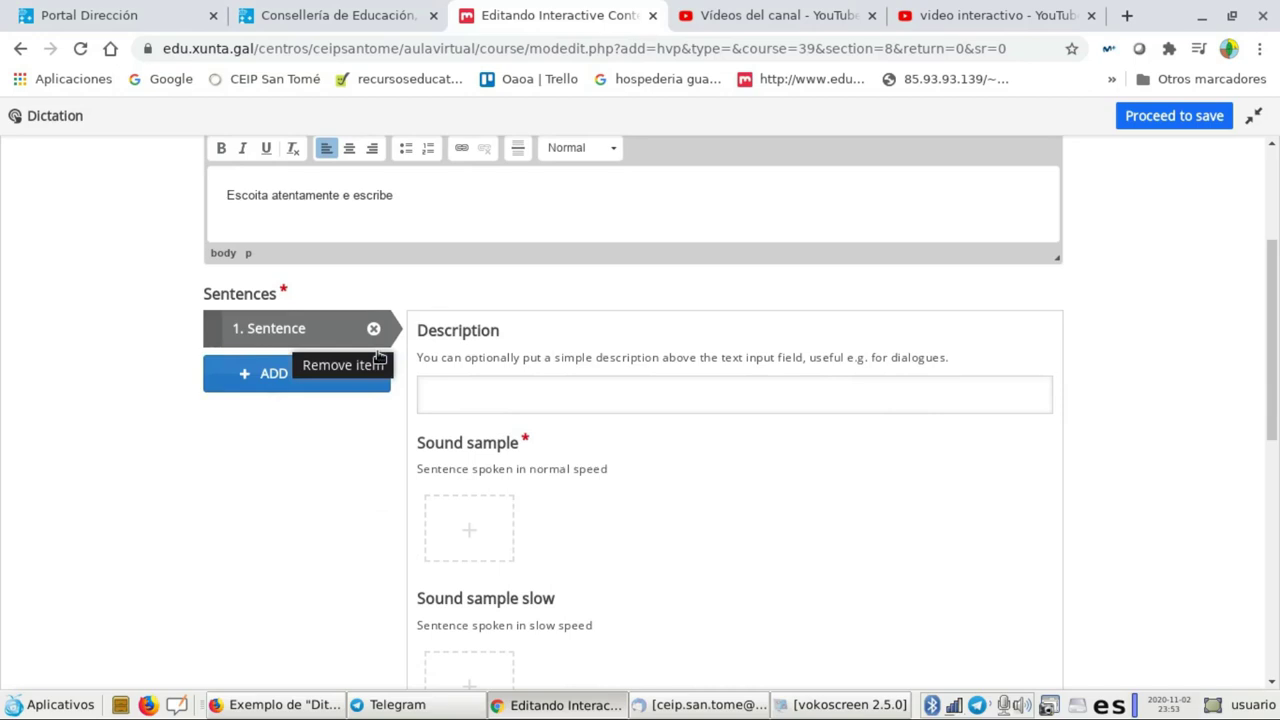
{"action": "scroll", "coordinate": [551, 400], "scroll_direction": "down", "scroll_amount": 3}
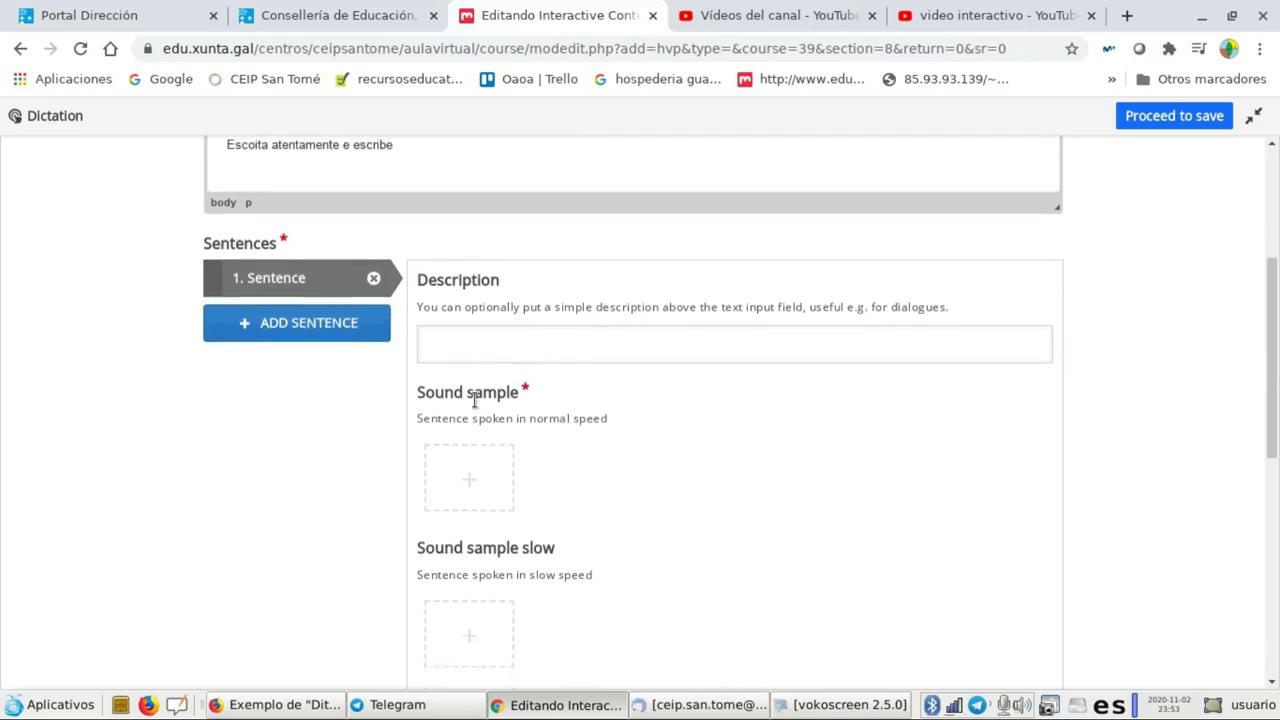
{"action": "scroll", "coordinate": [563, 398], "scroll_direction": "up", "scroll_amount": 2}
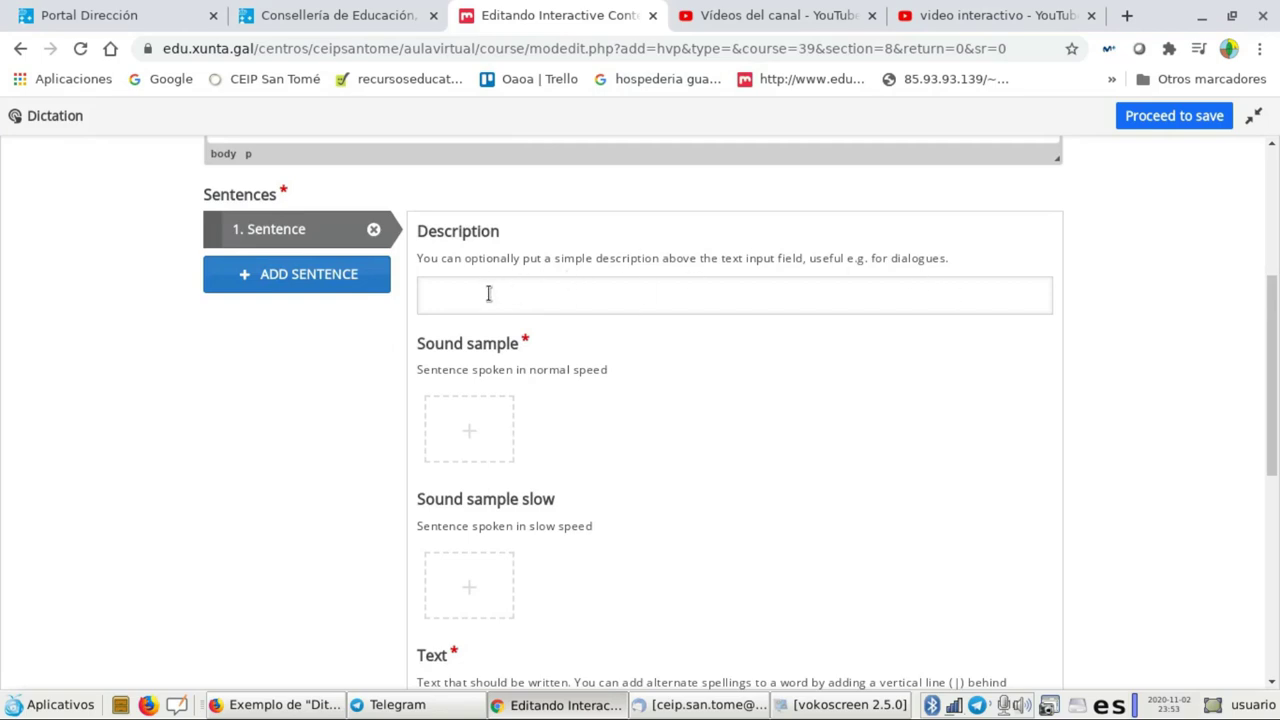
{"action": "scroll", "coordinate": [774, 456], "scroll_direction": "down", "scroll_amount": 2}
{"action": "left_click", "coordinate": [472, 340]}
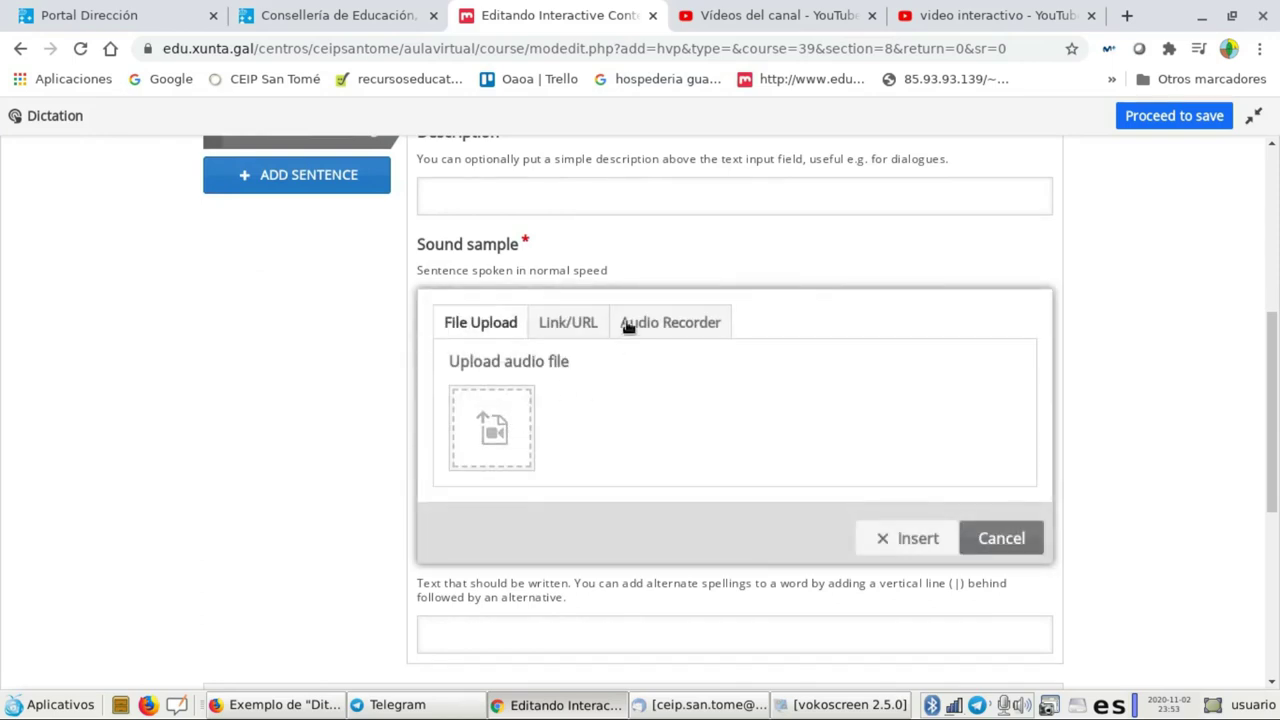
{"action": "left_click", "coordinate": [666, 326]}
{"action": "left_click", "coordinate": [499, 320]}
{"action": "left_click", "coordinate": [571, 328]}
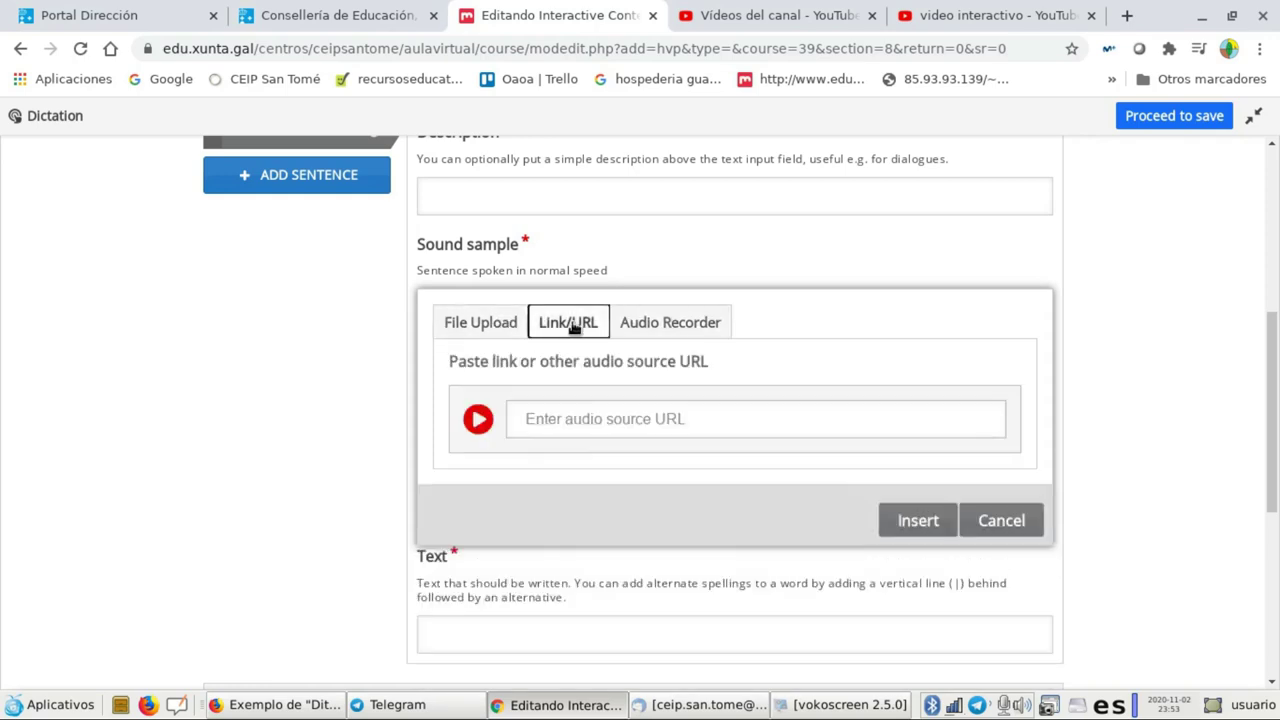
{"action": "left_click", "coordinate": [663, 328]}
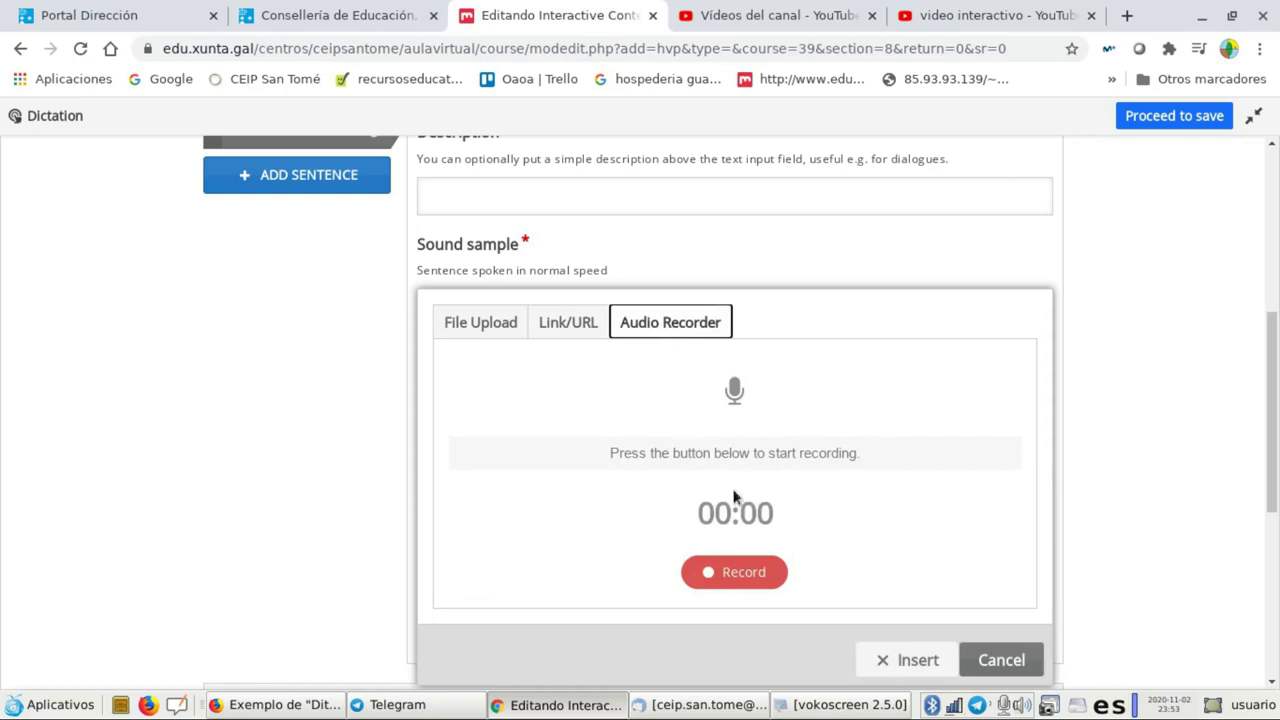
- Record a normal-speed sound sample of about 3 seconds, play it back and insert it into the first sentence
{"action": "left_click", "coordinate": [735, 573]}
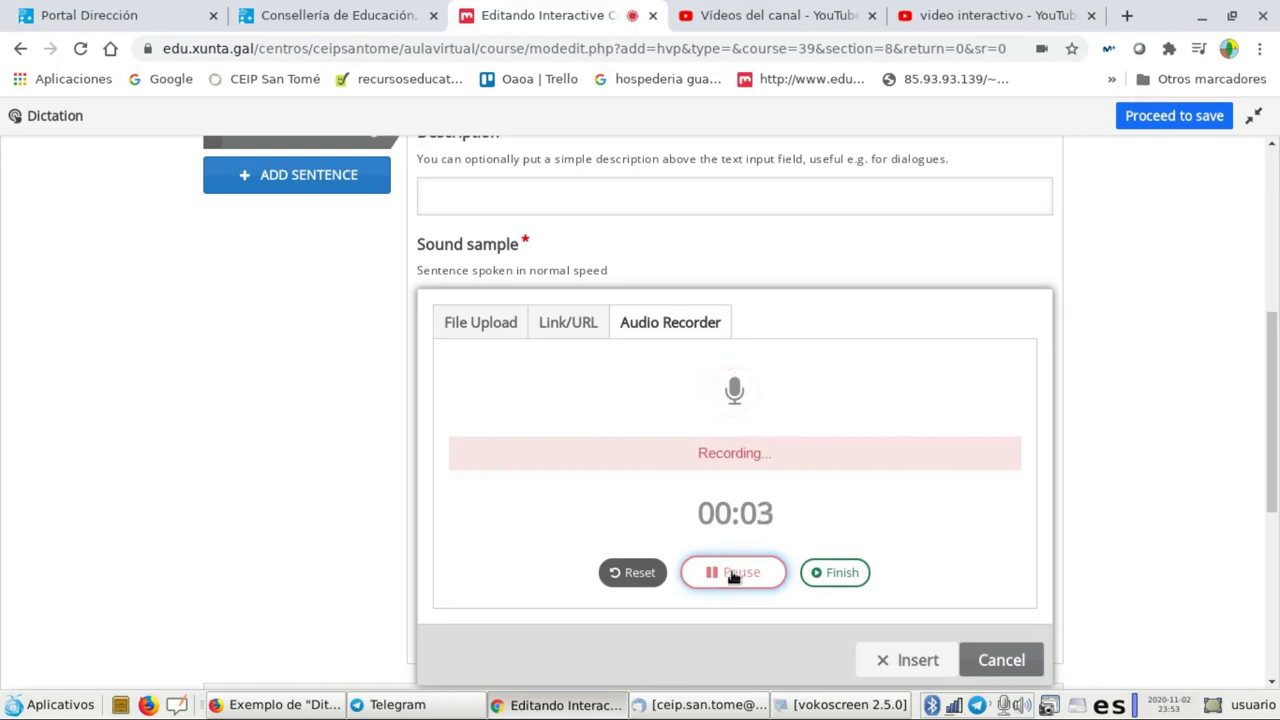
{"action": "left_click", "coordinate": [732, 574]}
{"action": "left_click", "coordinate": [838, 574]}
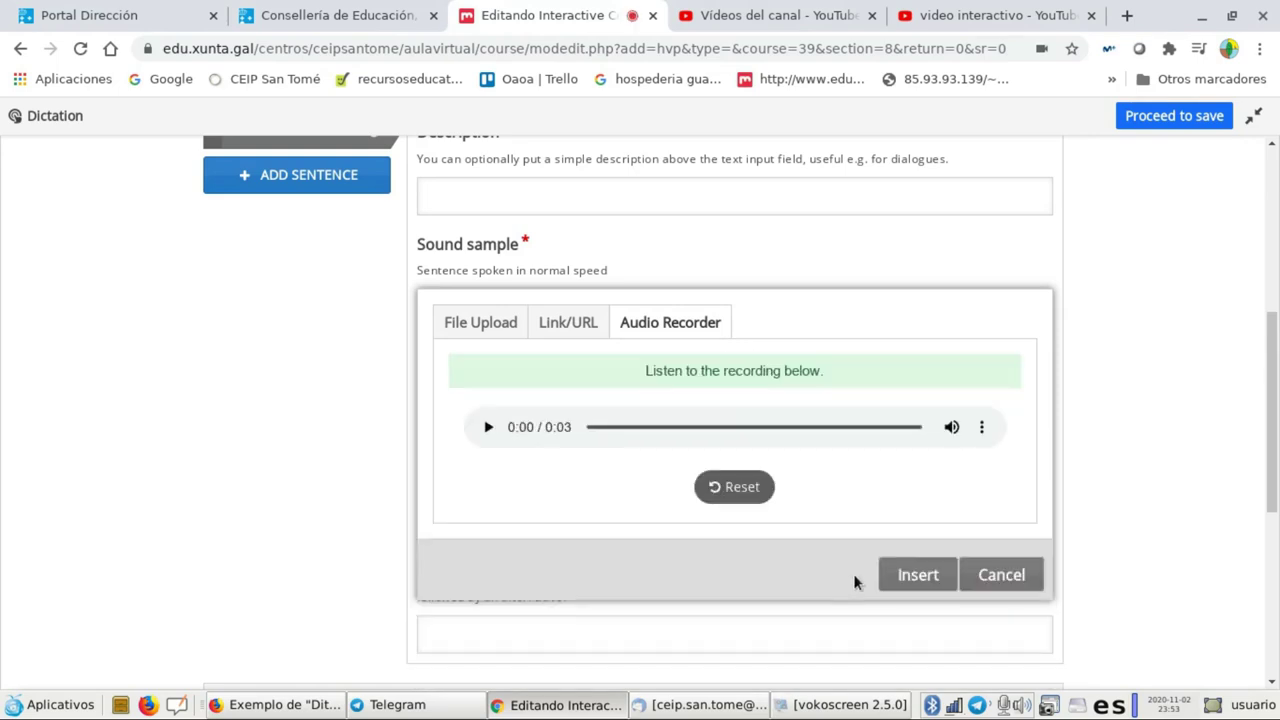
{"action": "left_click", "coordinate": [489, 428]}
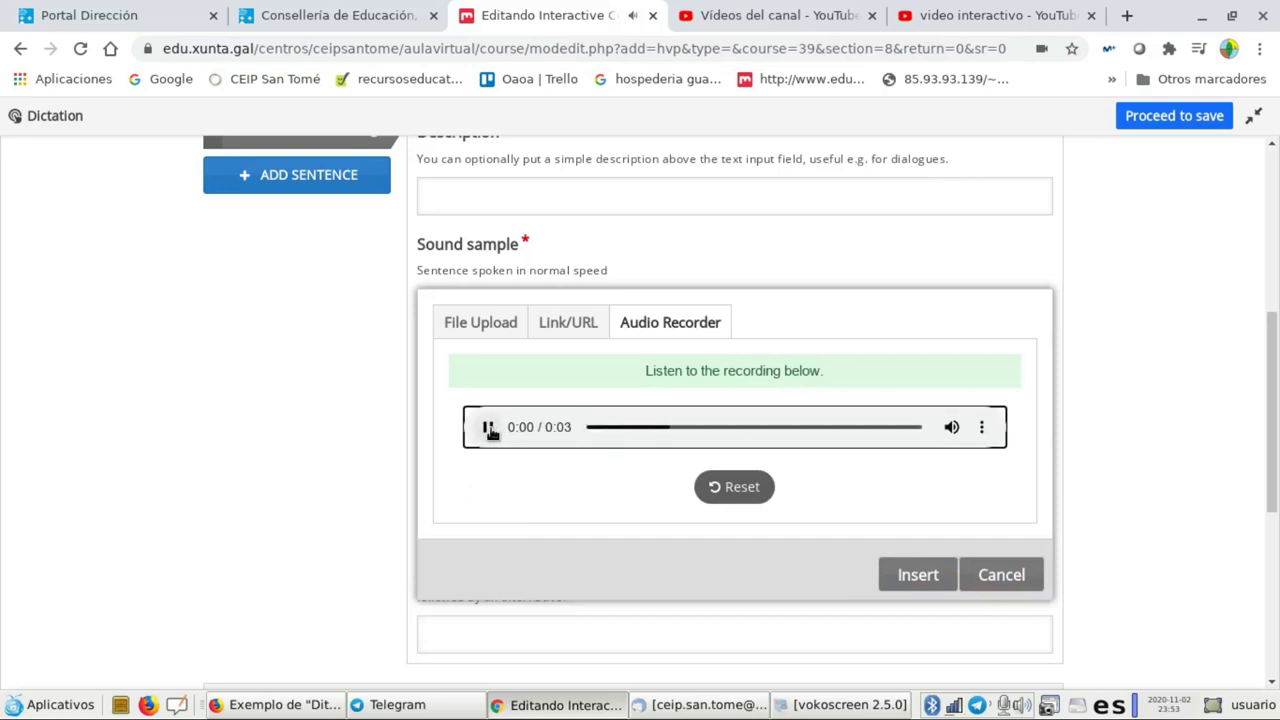
{"action": "left_click", "coordinate": [915, 577]}
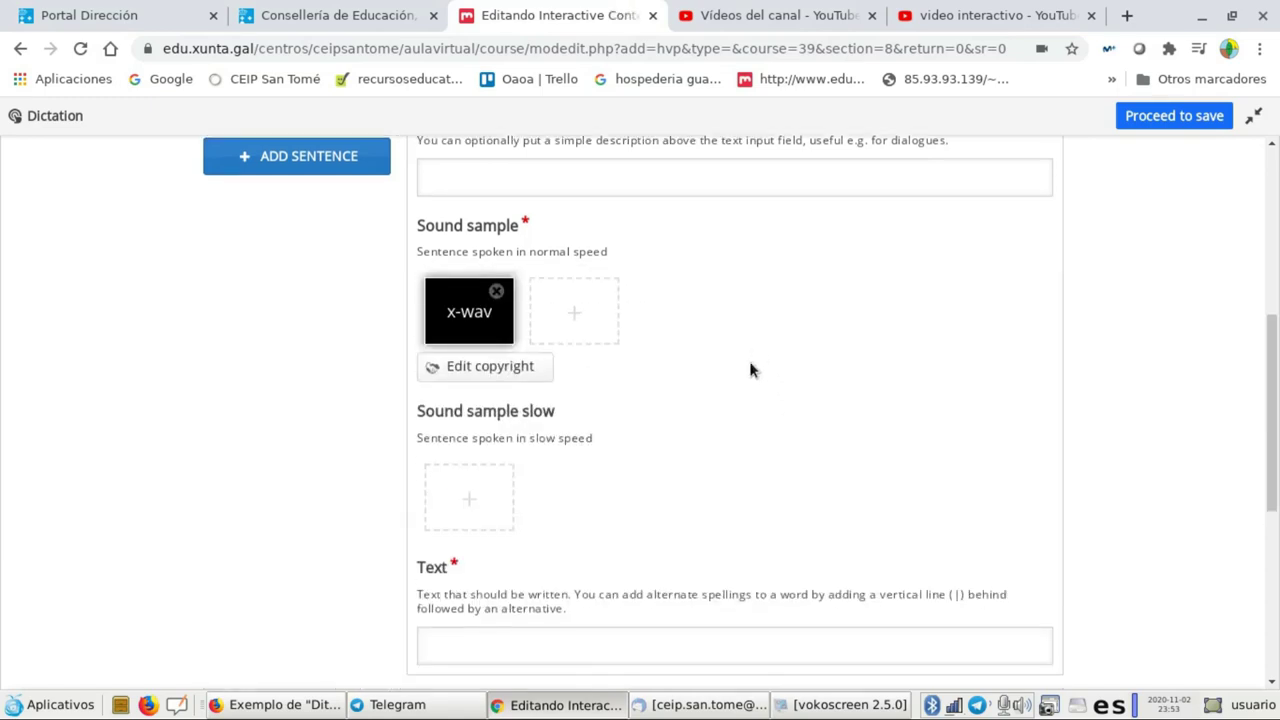
- Record a slow-speed sound sample of about 8 seconds with the Audio Recorder and insert it into the first sentence
{"action": "left_click", "coordinate": [468, 463]}
{"action": "left_click", "coordinate": [662, 459]}
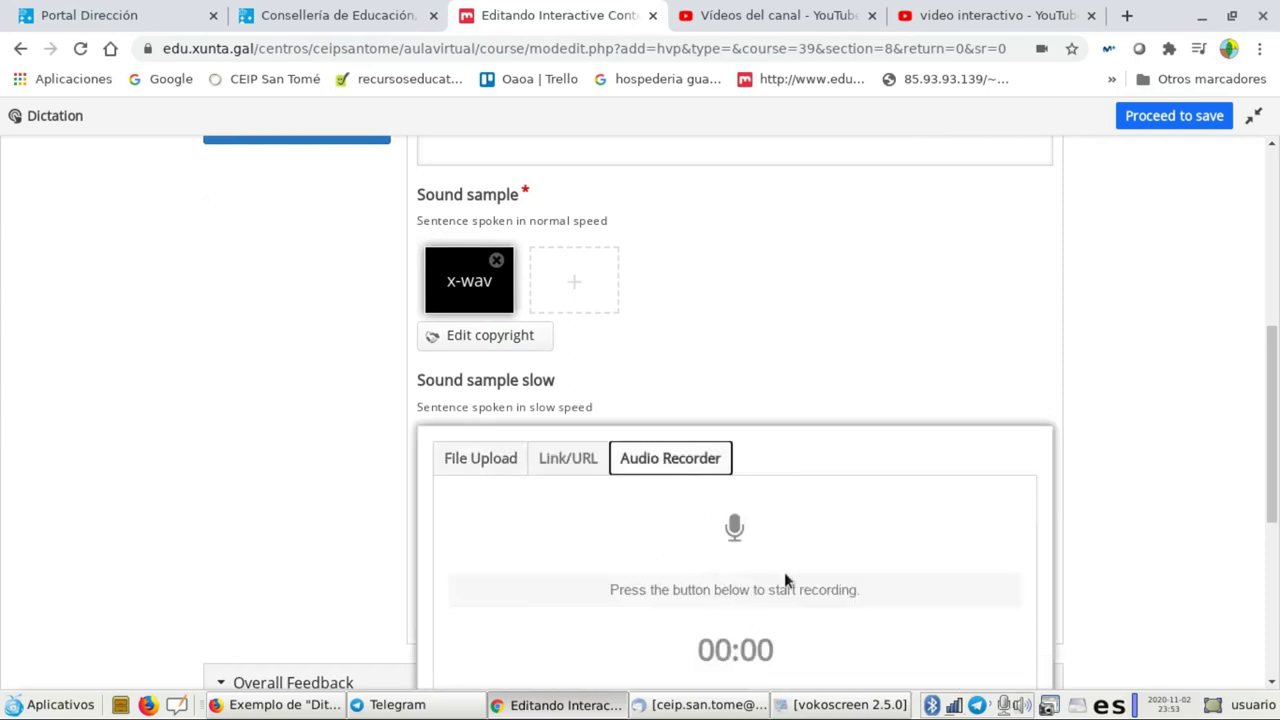
{"action": "scroll", "coordinate": [784, 580], "scroll_direction": "down", "scroll_amount": 3}
{"action": "left_click", "coordinate": [740, 560]}
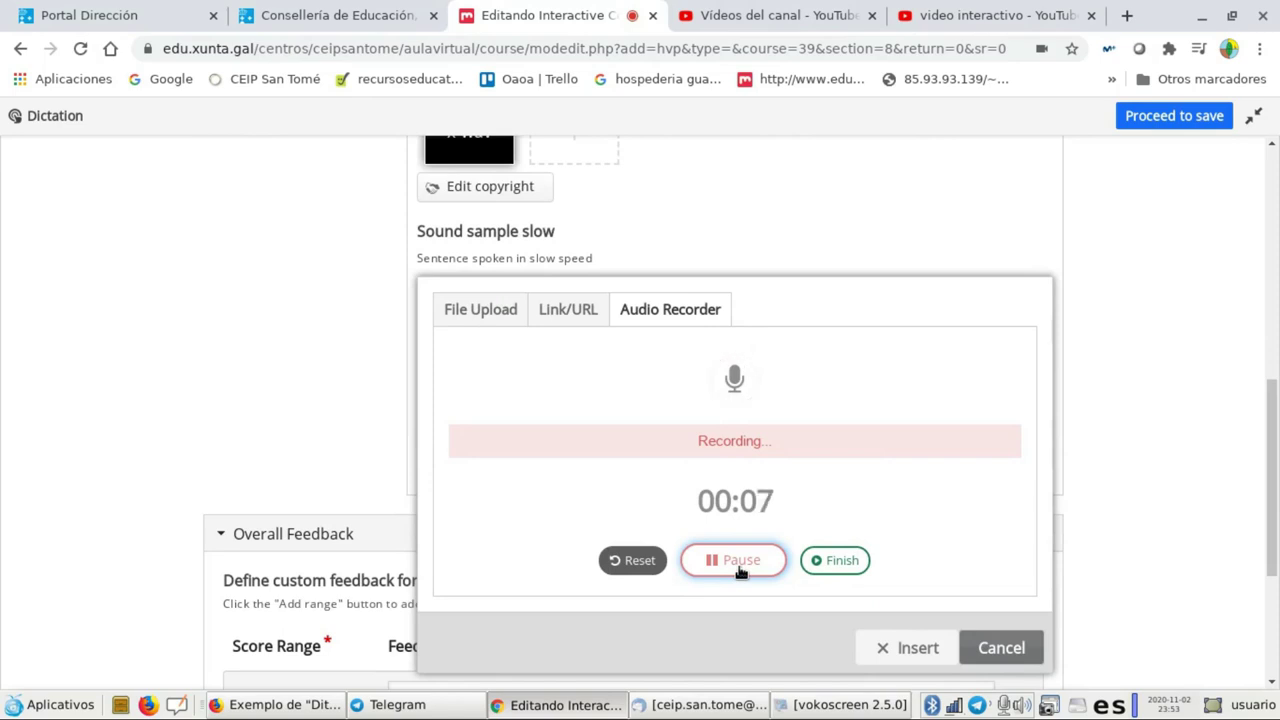
{"action": "left_click", "coordinate": [740, 565]}
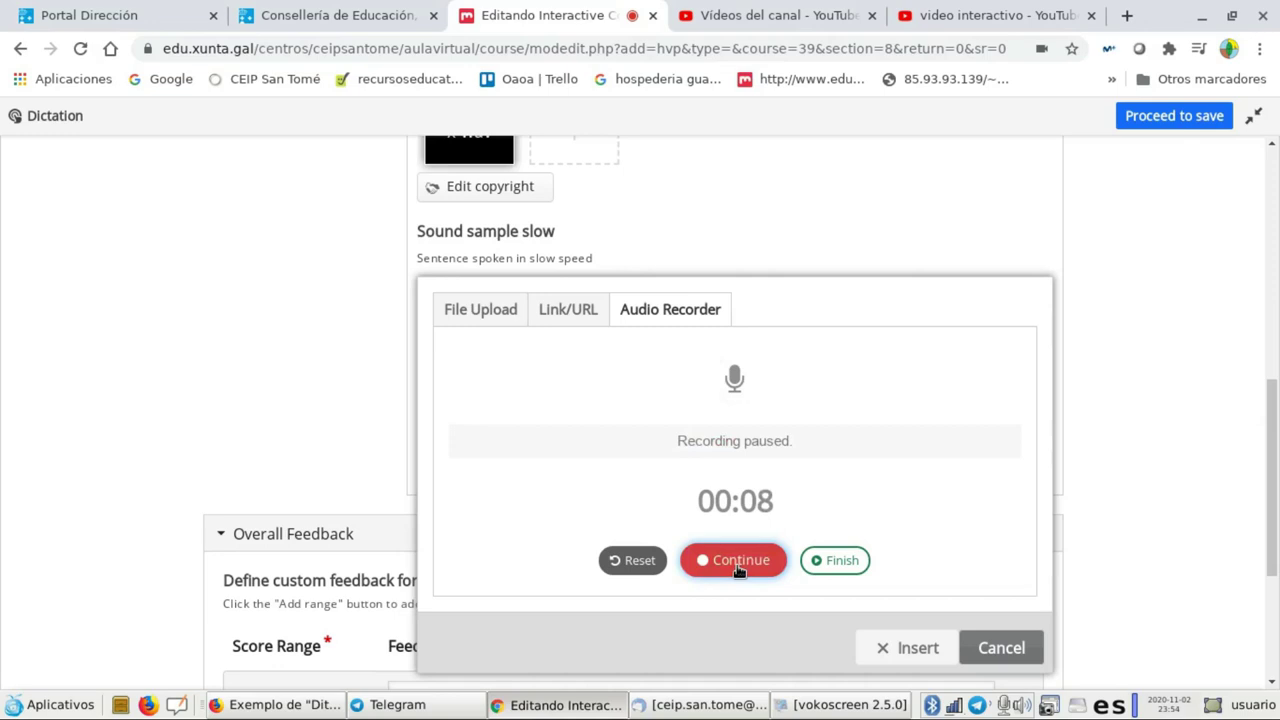
{"action": "left_click", "coordinate": [848, 563]}
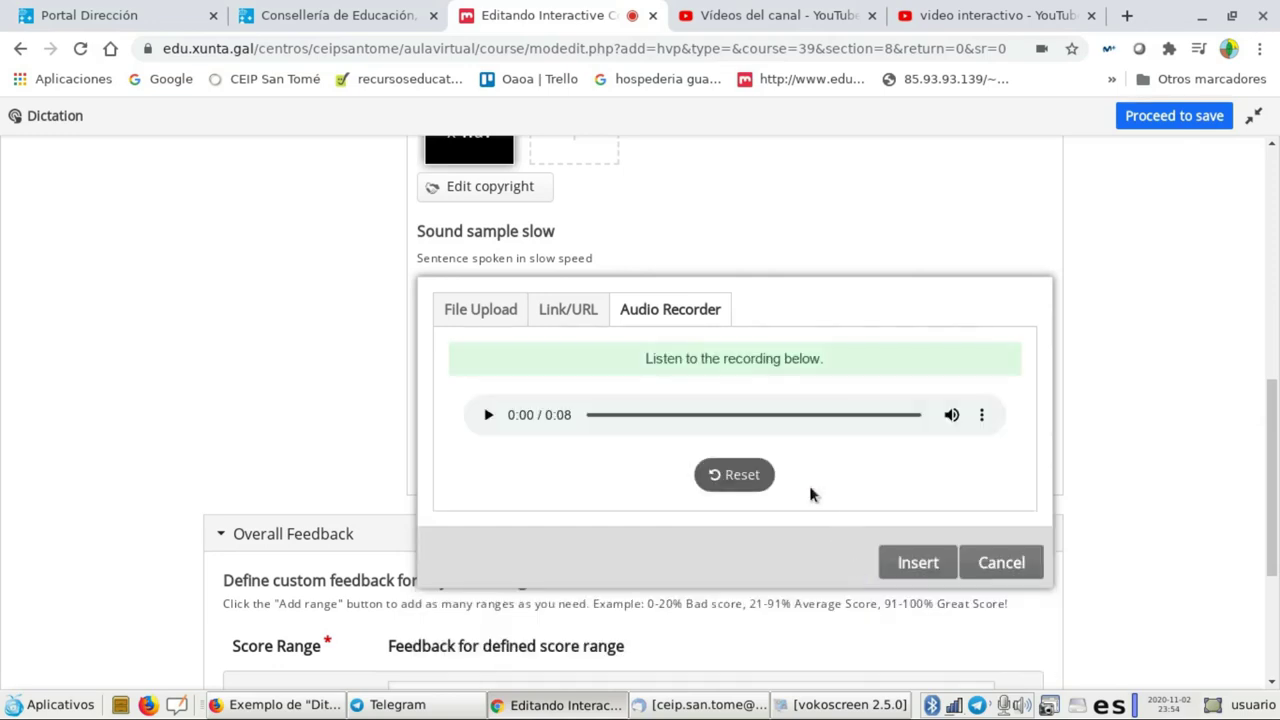
{"action": "left_click", "coordinate": [915, 562]}
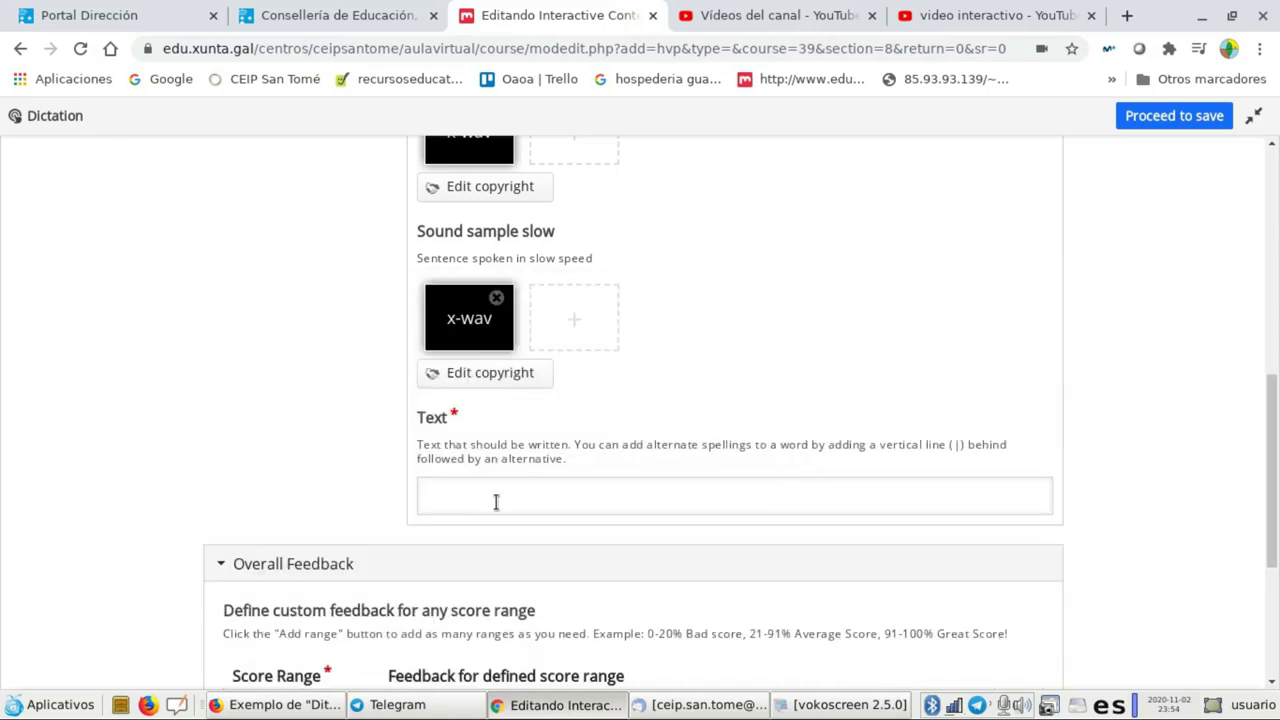
- Enter "Estou a gravar a velocidade normal" as the text that should be written for the first sentence
{"action": "left_click", "coordinate": [496, 502]}
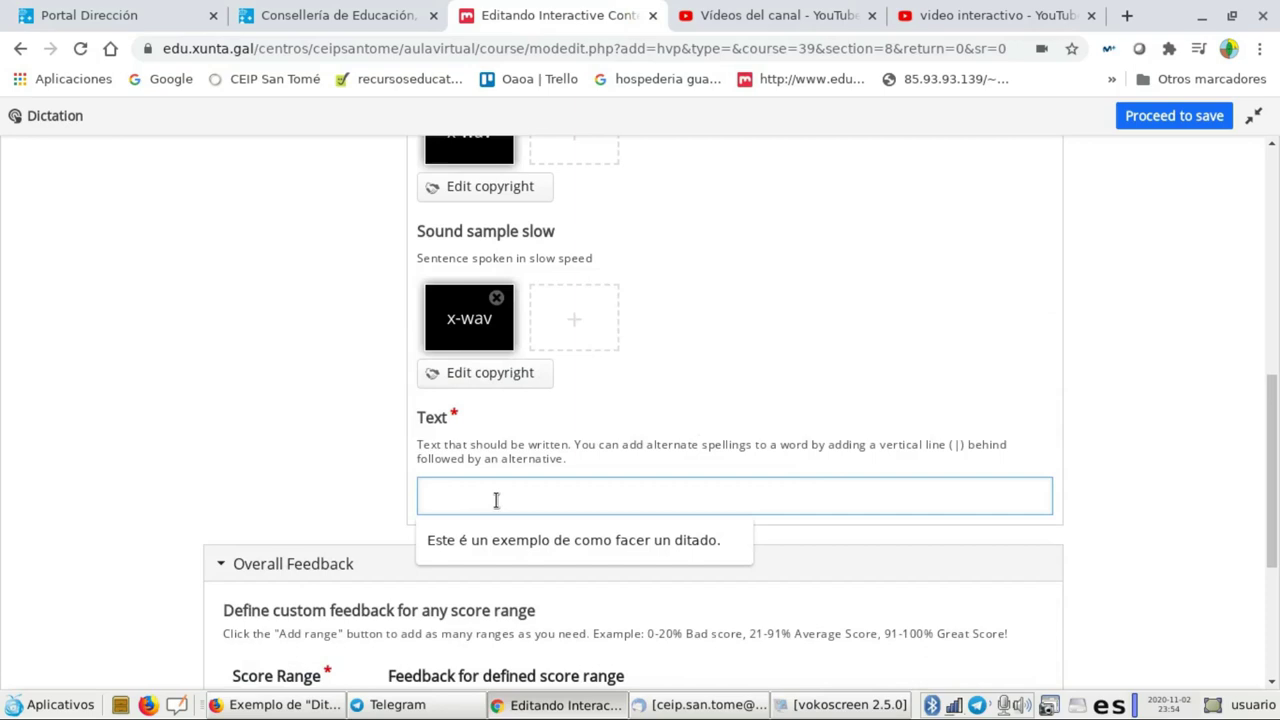
{"action": "type", "text": "EStoy"}
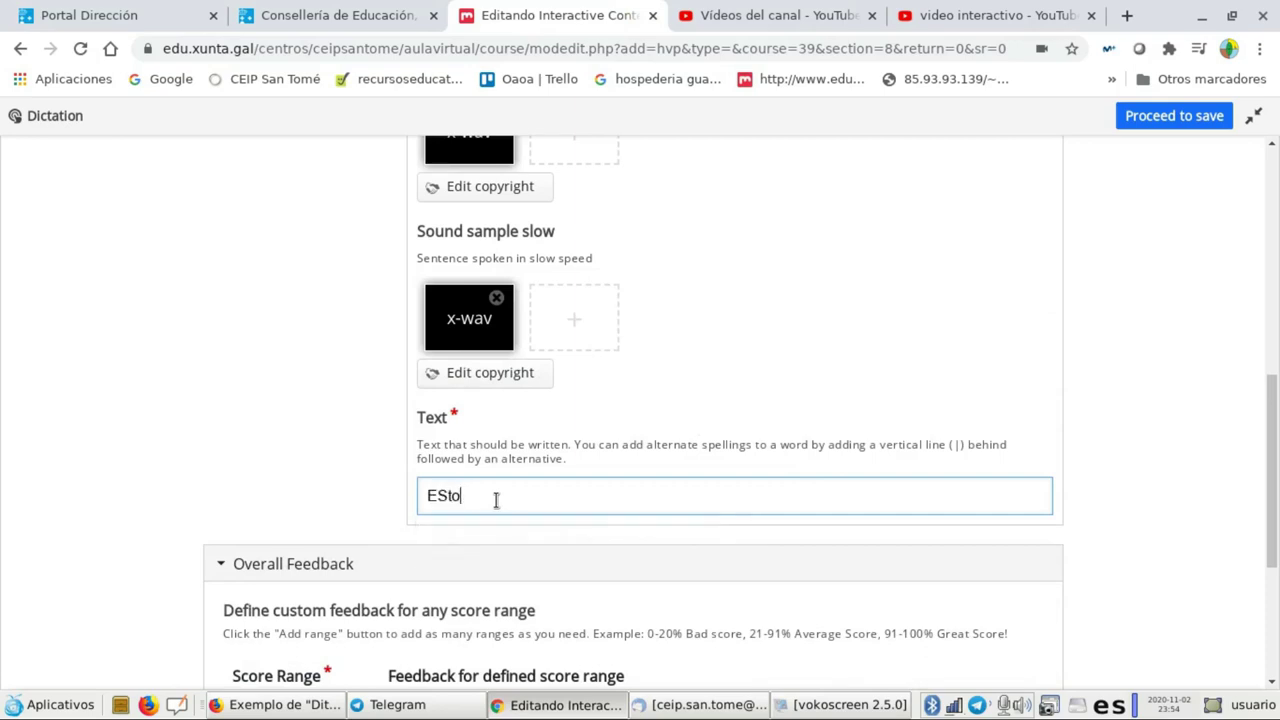
{"action": "key", "text": "BackSpace"}
{"action": "key", "text": "BackSpace"}
{"action": "key", "text": "BackSpace"}
{"action": "type", "text": "stou a gravar a velocidade normal"}
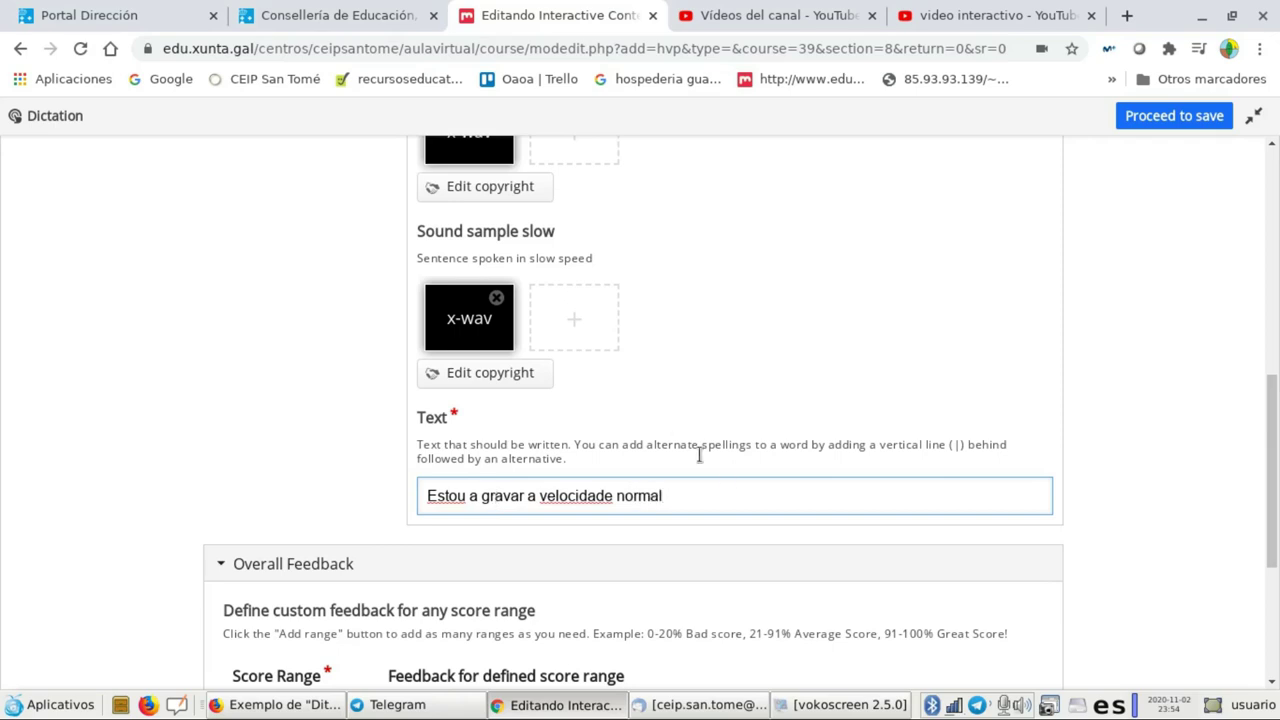
- Add a second and a third sentence to the dictation and look over their empty fields
{"action": "scroll", "coordinate": [710, 460], "scroll_direction": "down", "scroll_amount": 3}
{"action": "scroll", "coordinate": [752, 482], "scroll_direction": "down", "scroll_amount": 3}
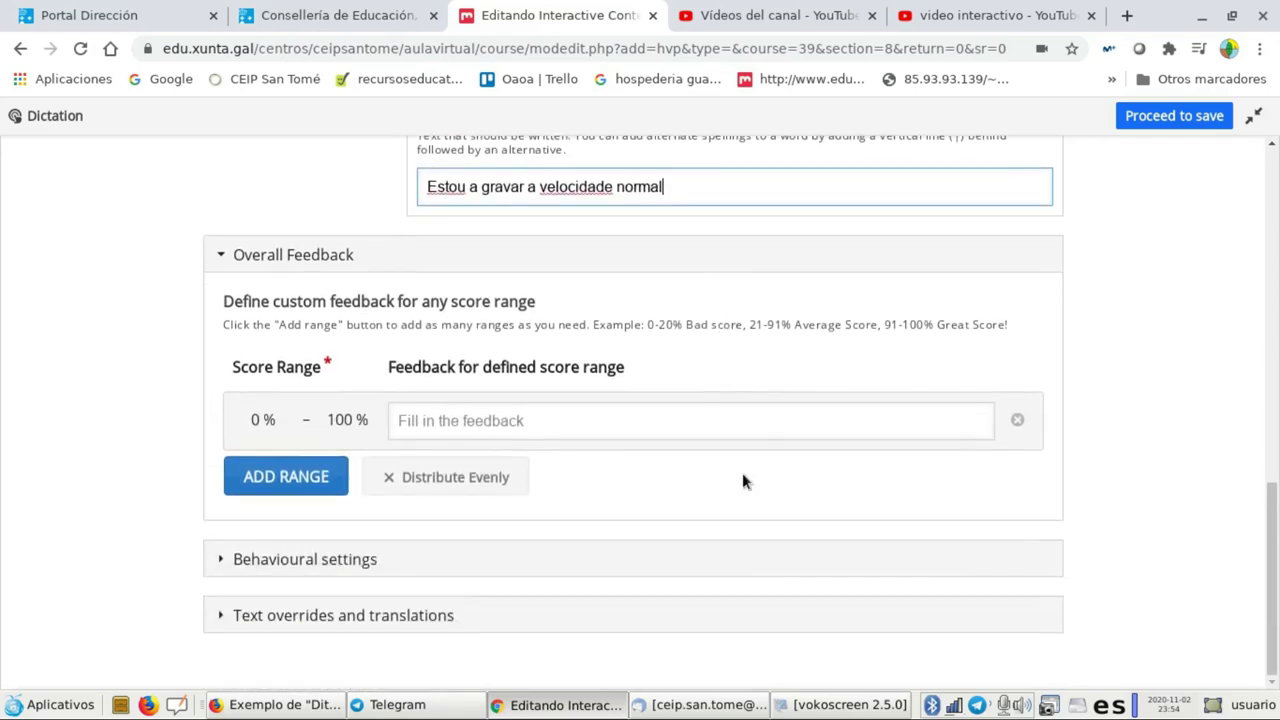
{"action": "scroll", "coordinate": [803, 339], "scroll_direction": "up", "scroll_amount": 7}
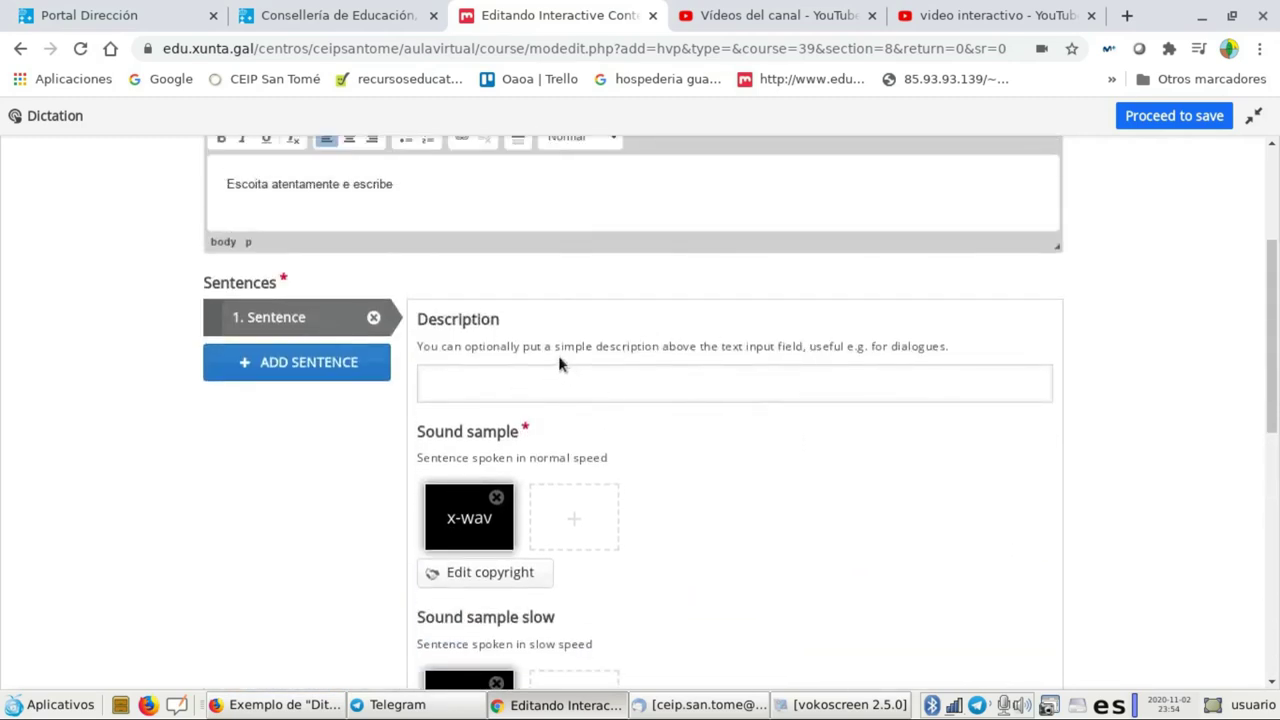
{"action": "left_click", "coordinate": [247, 368]}
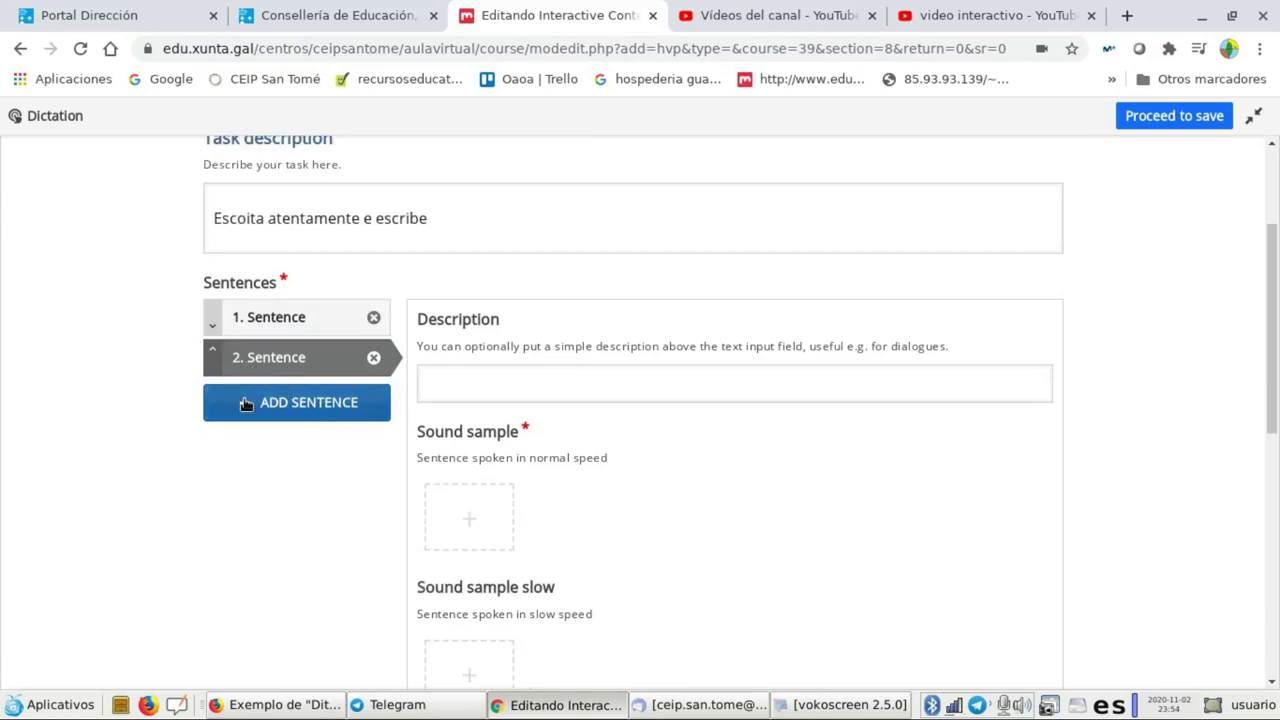
{"action": "left_click", "coordinate": [247, 403]}
{"action": "scroll", "coordinate": [606, 355], "scroll_direction": "down", "scroll_amount": 2}
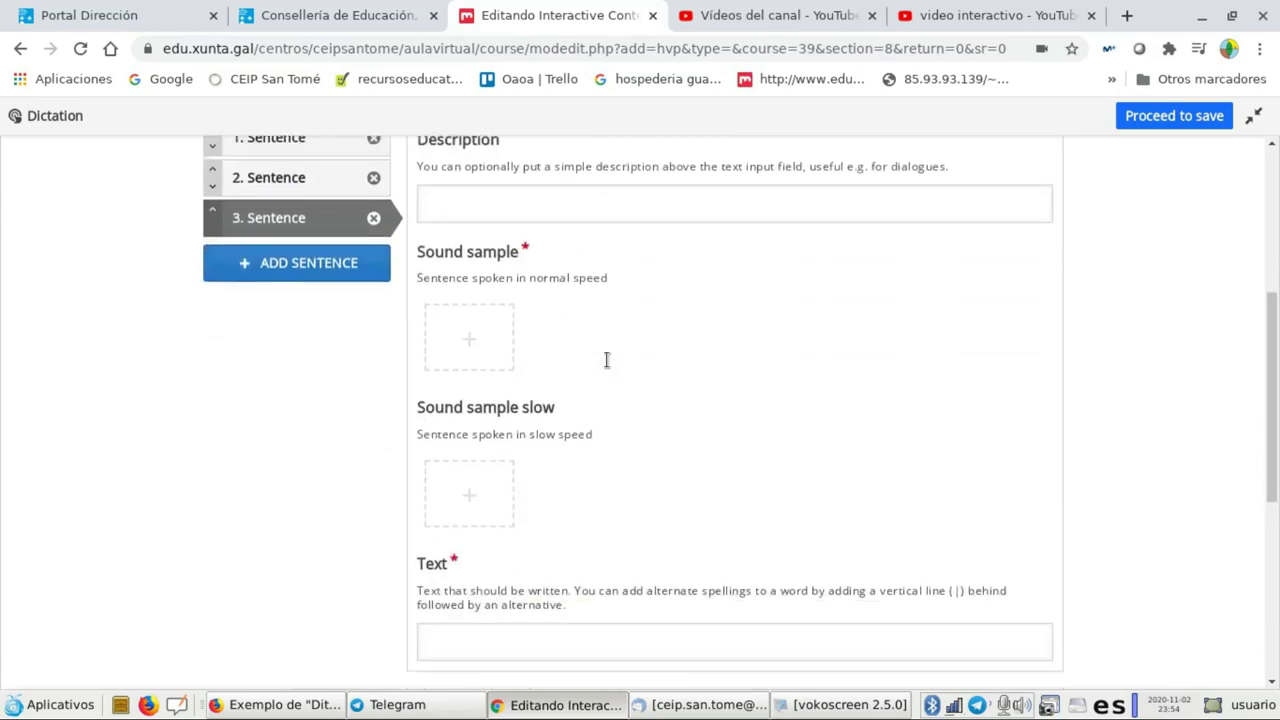
{"action": "scroll", "coordinate": [606, 360], "scroll_direction": "down", "scroll_amount": 3}
{"action": "scroll", "coordinate": [864, 342], "scroll_direction": "down", "scroll_amount": 1}
{"action": "scroll", "coordinate": [858, 334], "scroll_direction": "down", "scroll_amount": 1}
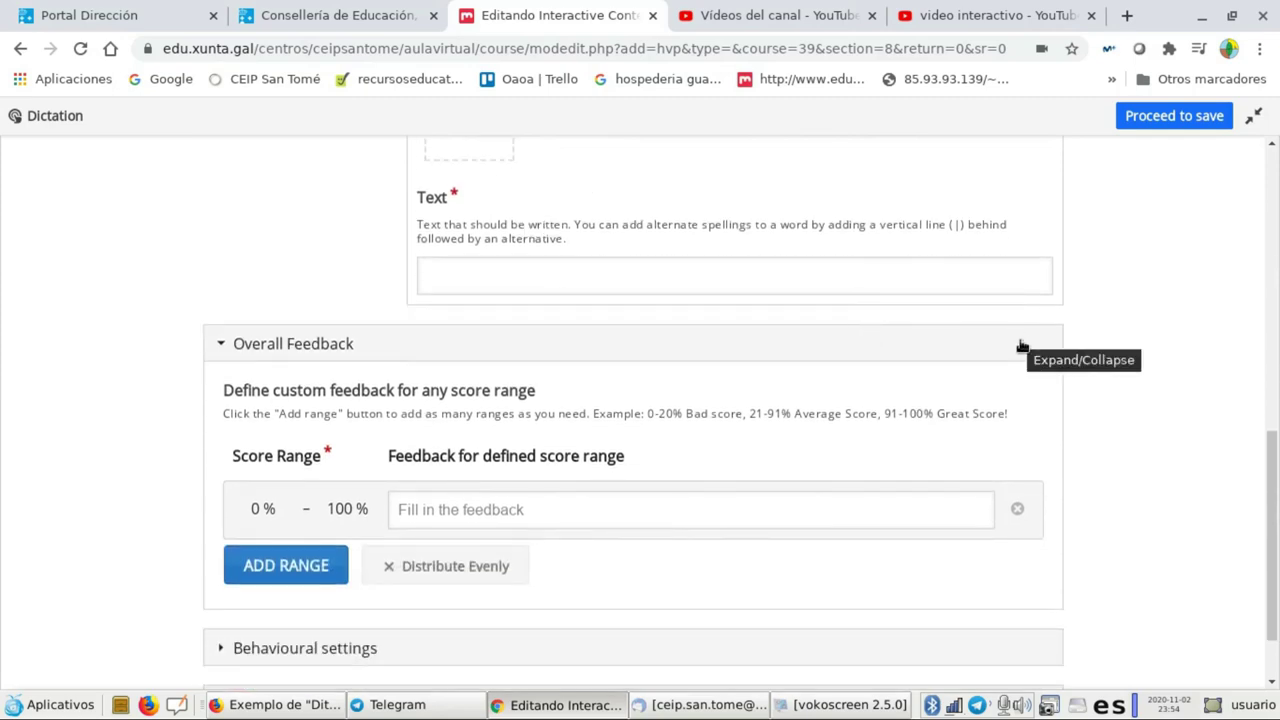
{"action": "scroll", "coordinate": [823, 331], "scroll_direction": "down", "scroll_amount": 1}
- Remove the two empty extra sentences from the dictation, keeping only the first one
{"action": "scroll", "coordinate": [823, 323], "scroll_direction": "up", "scroll_amount": 7}
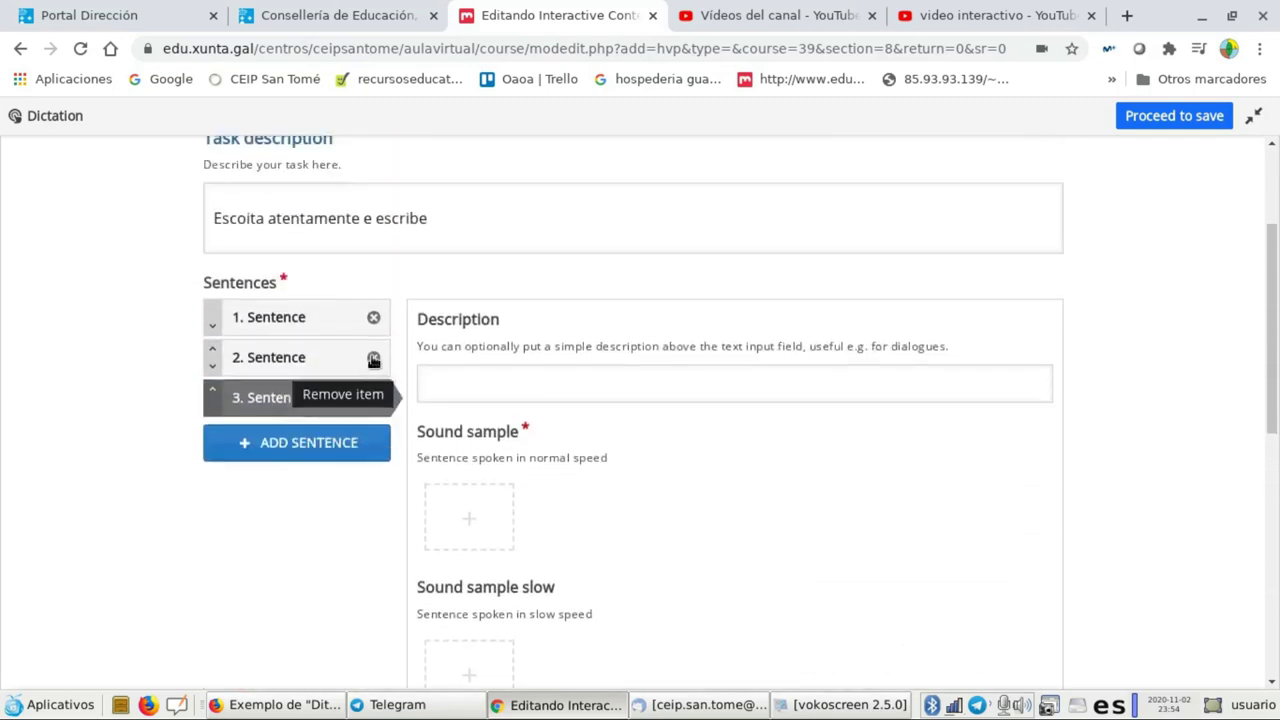
{"action": "left_click", "coordinate": [372, 359]}
{"action": "left_click", "coordinate": [764, 284]}
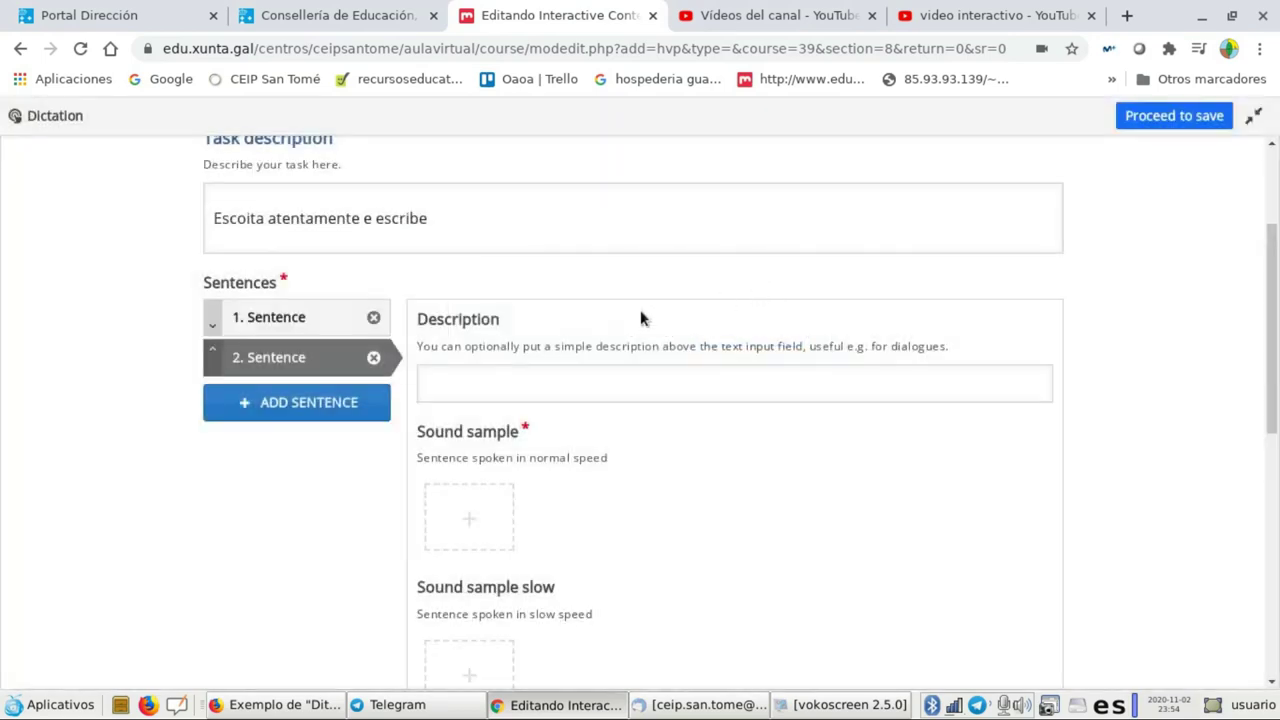
{"action": "left_click", "coordinate": [376, 358]}
{"action": "left_click", "coordinate": [751, 284]}
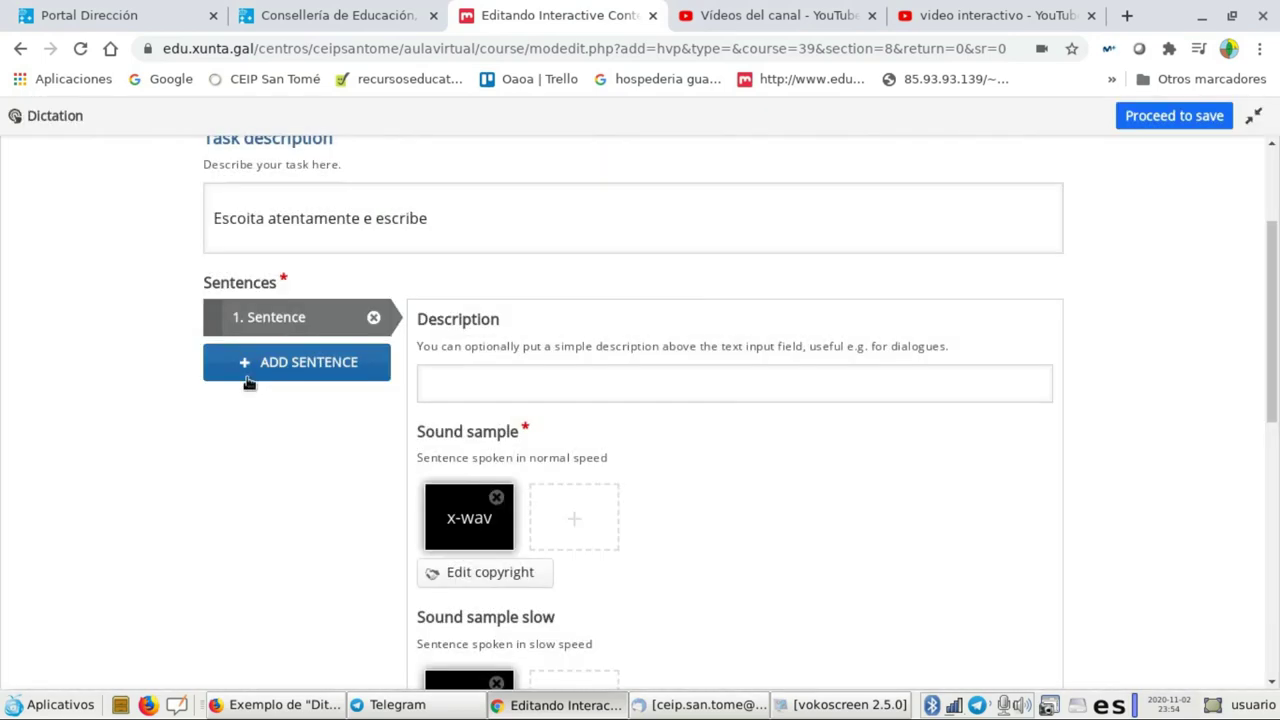
- Expand the behavioural settings and review the options for maximum tries, punctuation, typos, alternate solutions, writing direction and retry
{"action": "scroll", "coordinate": [791, 421], "scroll_direction": "down", "scroll_amount": 3}
{"action": "scroll", "coordinate": [791, 421], "scroll_direction": "down", "scroll_amount": 5}
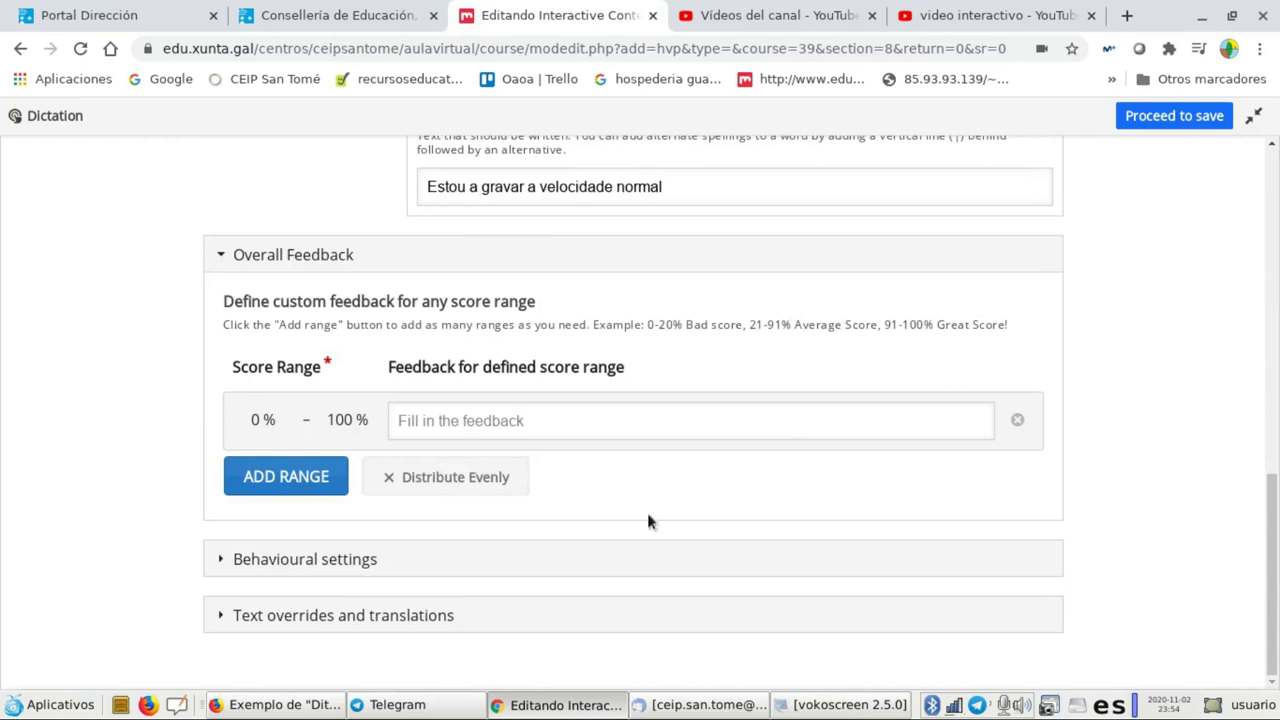
{"action": "left_click", "coordinate": [216, 562]}
{"action": "scroll", "coordinate": [564, 538], "scroll_direction": "down", "scroll_amount": 3}
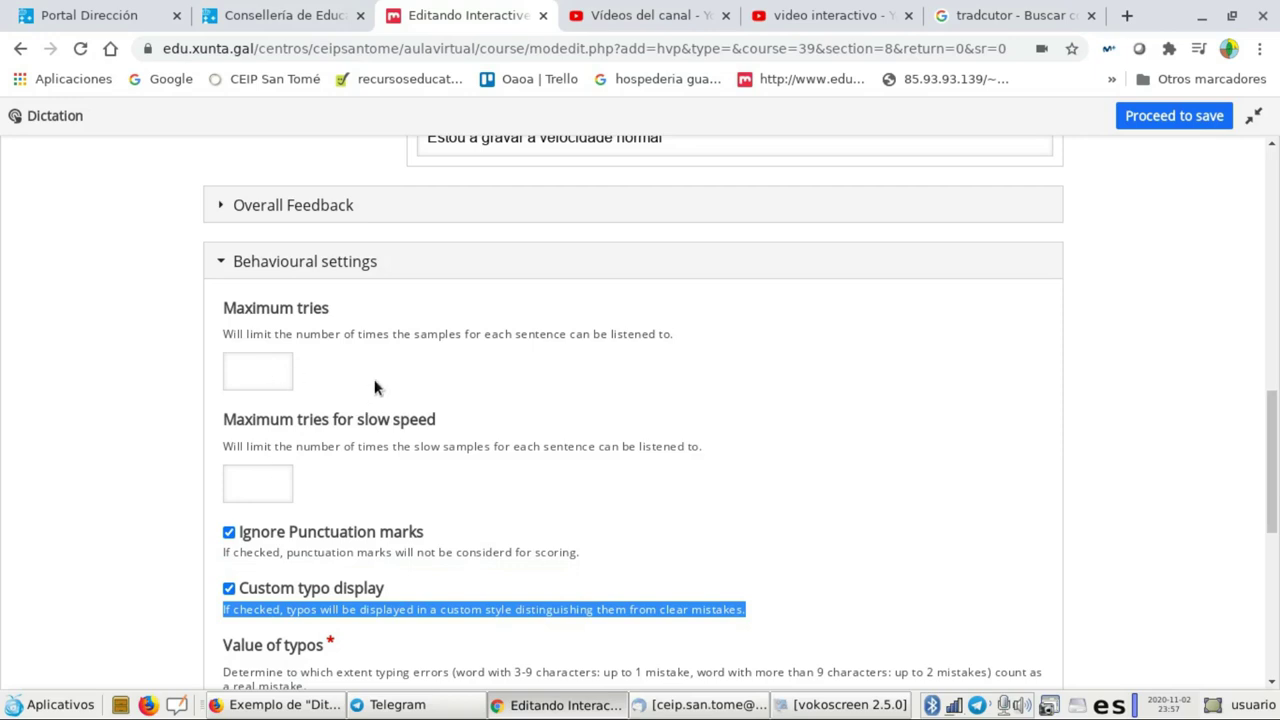
{"action": "scroll", "coordinate": [375, 382], "scroll_direction": "down", "scroll_amount": 3}
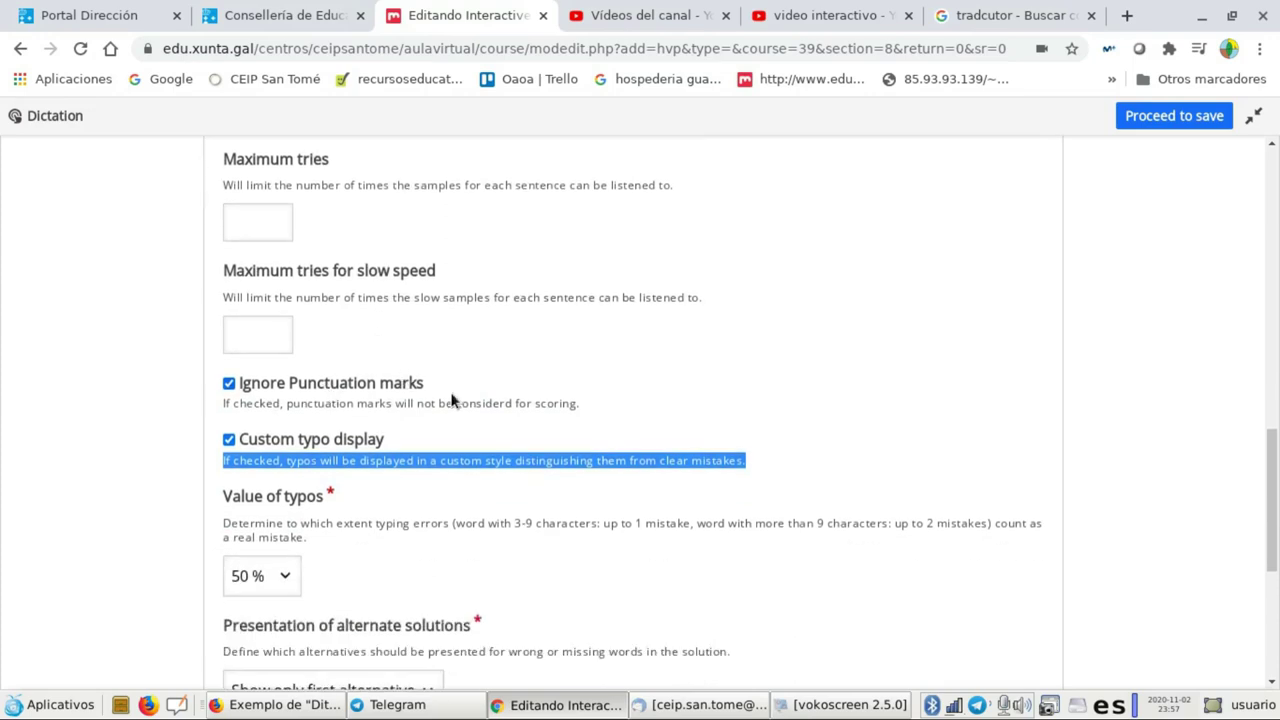
{"action": "scroll", "coordinate": [500, 398], "scroll_direction": "down", "scroll_amount": 8}
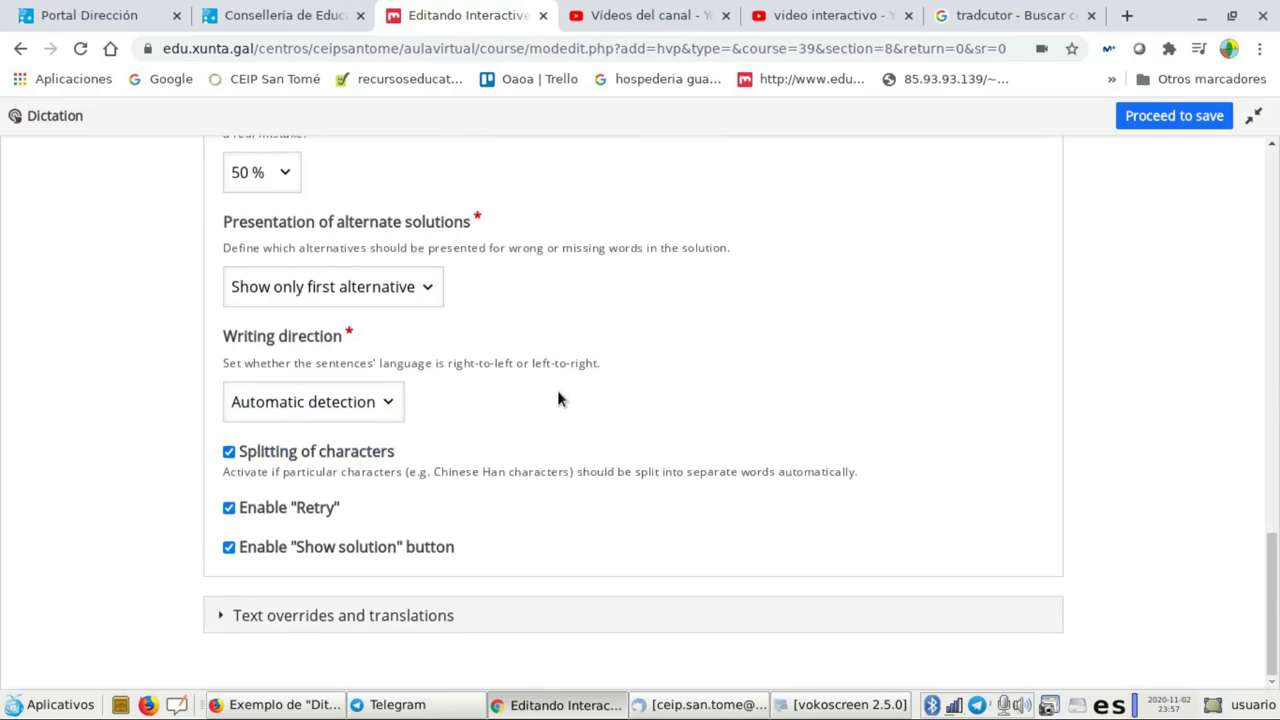
- Expand the text overrides and translations and check which languages are available, leaving English selected
{"action": "left_click", "coordinate": [334, 617]}
{"action": "scroll", "coordinate": [958, 560], "scroll_direction": "down", "scroll_amount": 2}
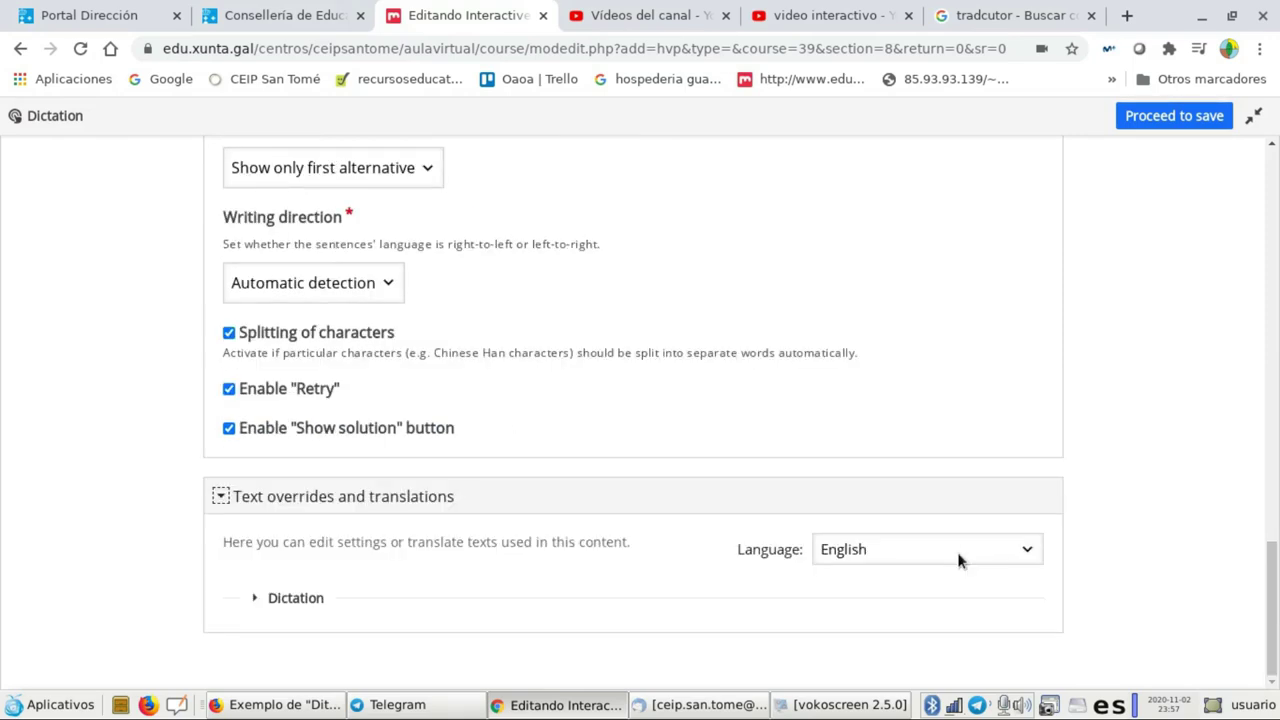
{"action": "left_click", "coordinate": [958, 560]}
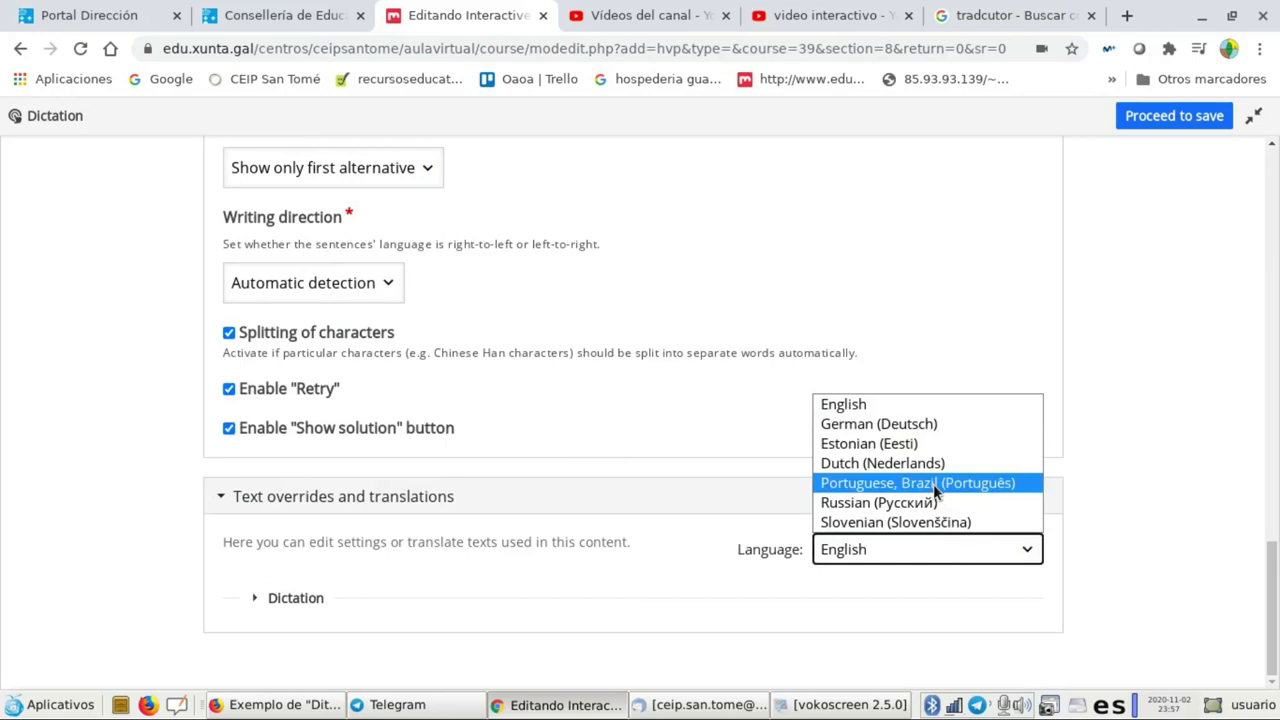
{"action": "left_click", "coordinate": [1143, 479]}
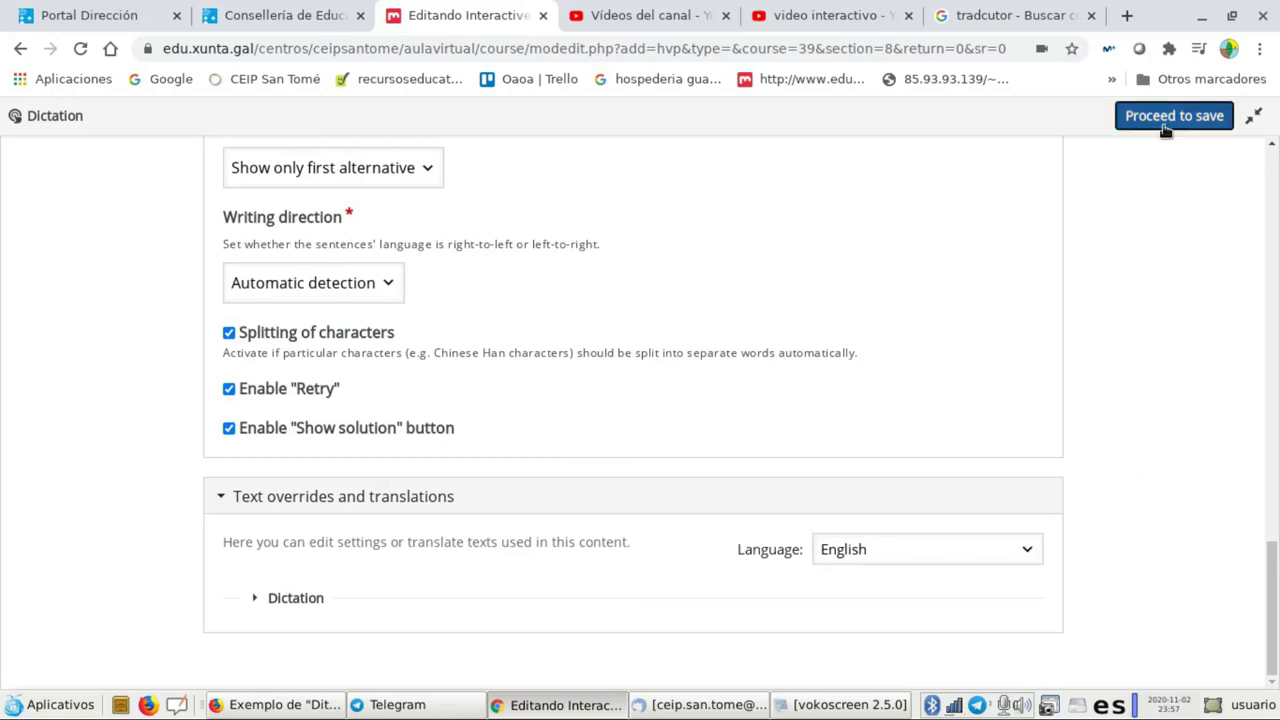
- Leave the fullscreen editor to proceed to saving, and save the Dictation activity with the option to display it
{"action": "left_click", "coordinate": [1165, 117]}
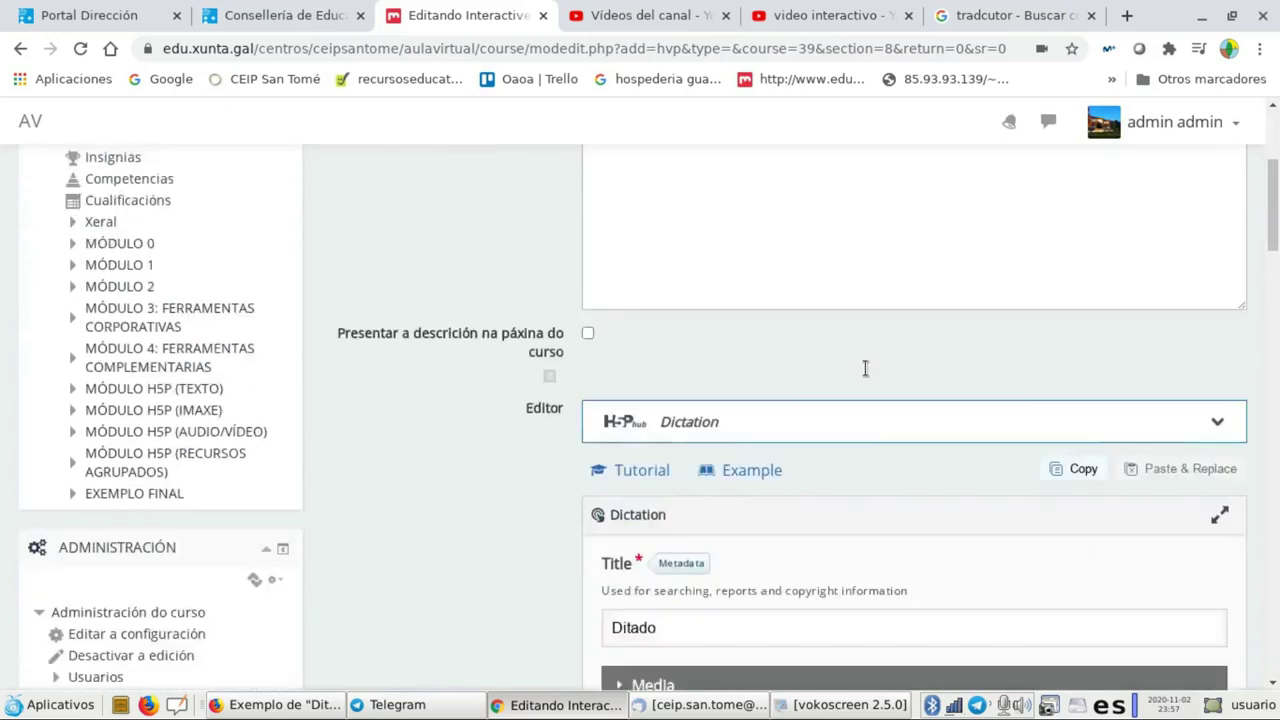
{"action": "scroll", "coordinate": [865, 465], "scroll_direction": "down", "scroll_amount": 10}
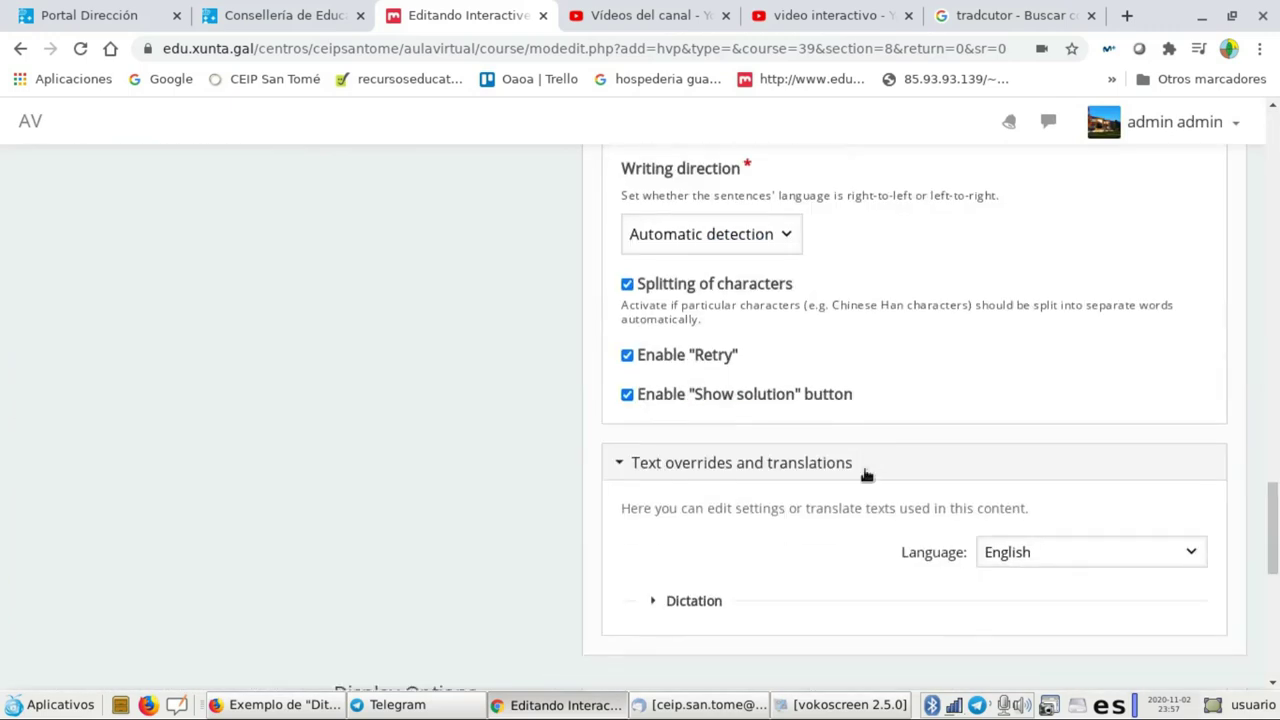
{"action": "left_click", "coordinate": [845, 651]}
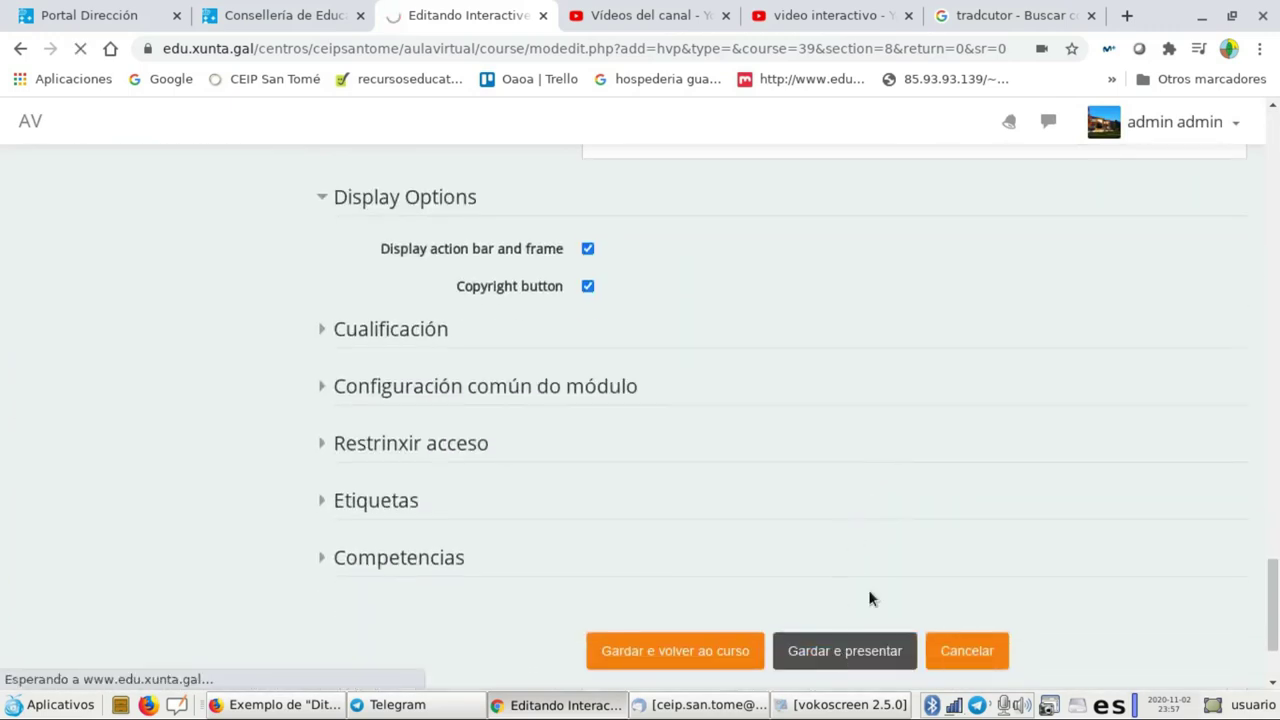